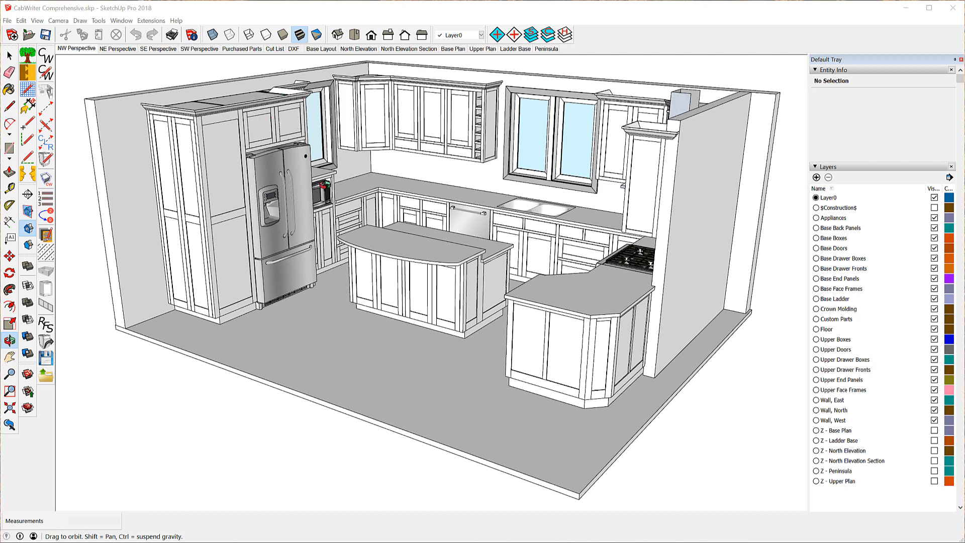
Examine the refrigerator wall, the island and the window-wall cabinets of the kitchen model from outside and above.
{"action": "left_click_drag", "start_coordinate": [303, 202], "coordinate": [389, 125]}
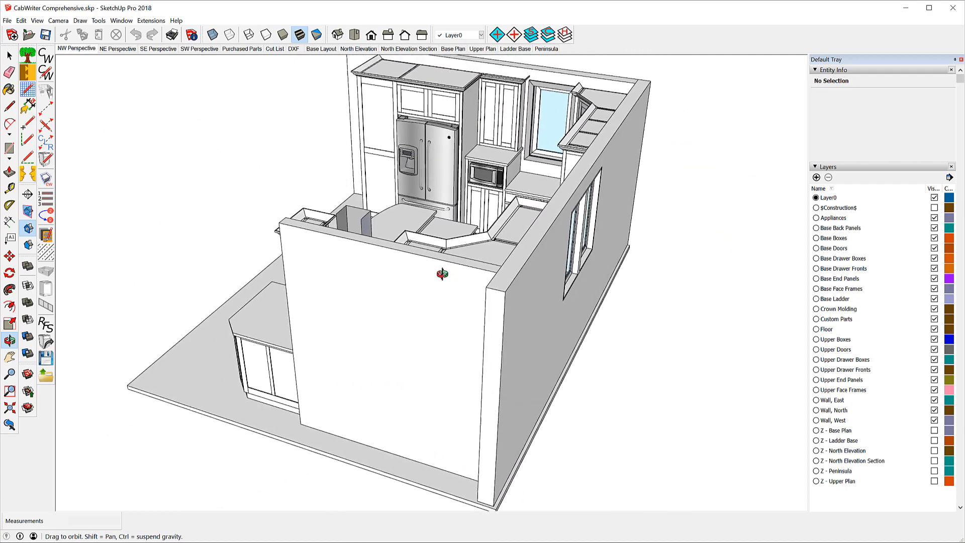
{"action": "scroll", "coordinate": [486, 62], "scroll_direction": "up", "scroll_amount": 2}
{"action": "scroll", "coordinate": [486, 63], "scroll_direction": "up", "scroll_amount": 2}
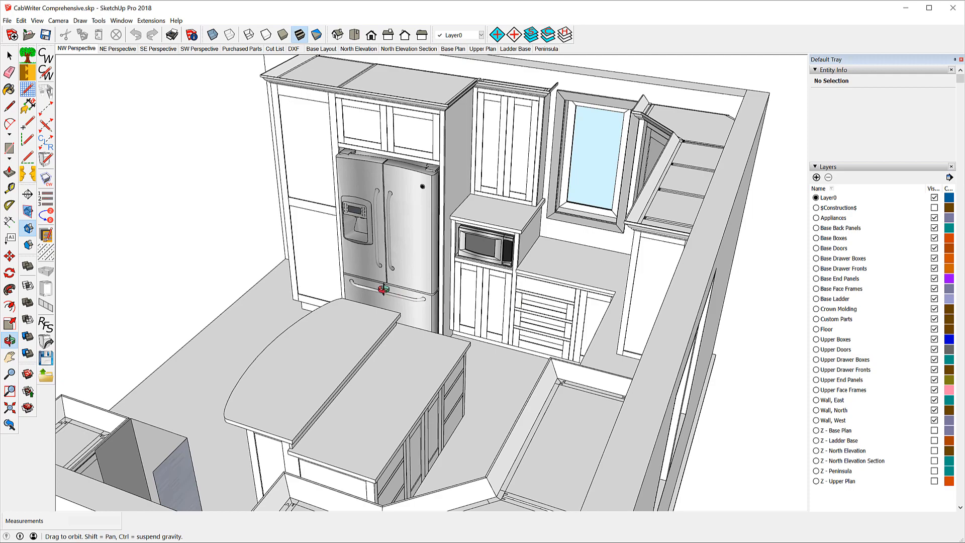
{"action": "left_click_drag", "start_coordinate": [363, 282], "coordinate": [590, 284]}
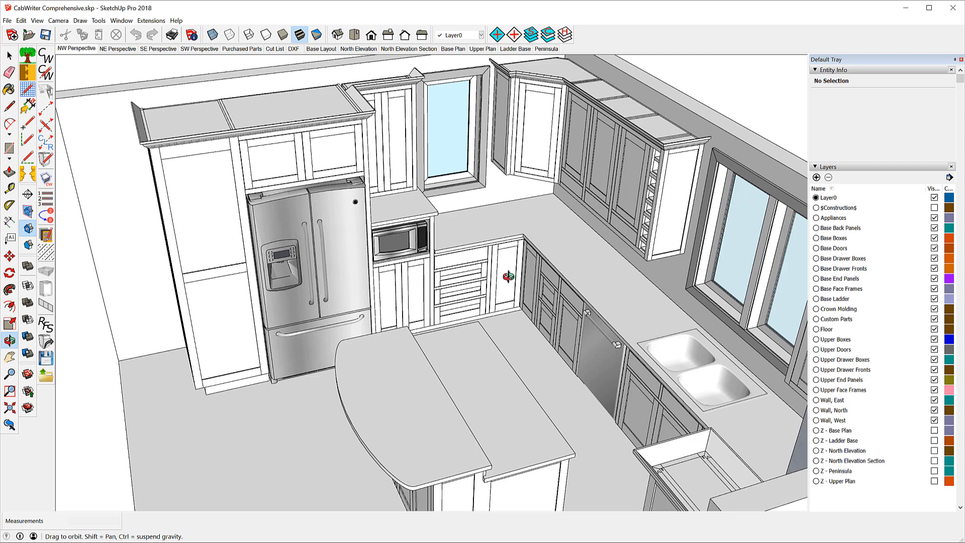
{"action": "left_click_drag", "start_coordinate": [507, 278], "coordinate": [578, 225]}
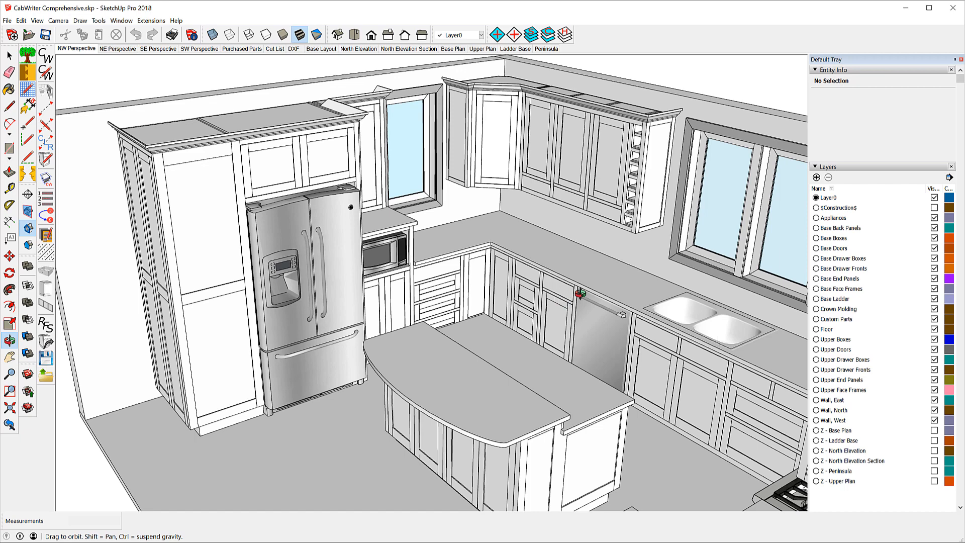
{"action": "scroll", "coordinate": [490, 207], "scroll_direction": "down", "scroll_amount": 3}
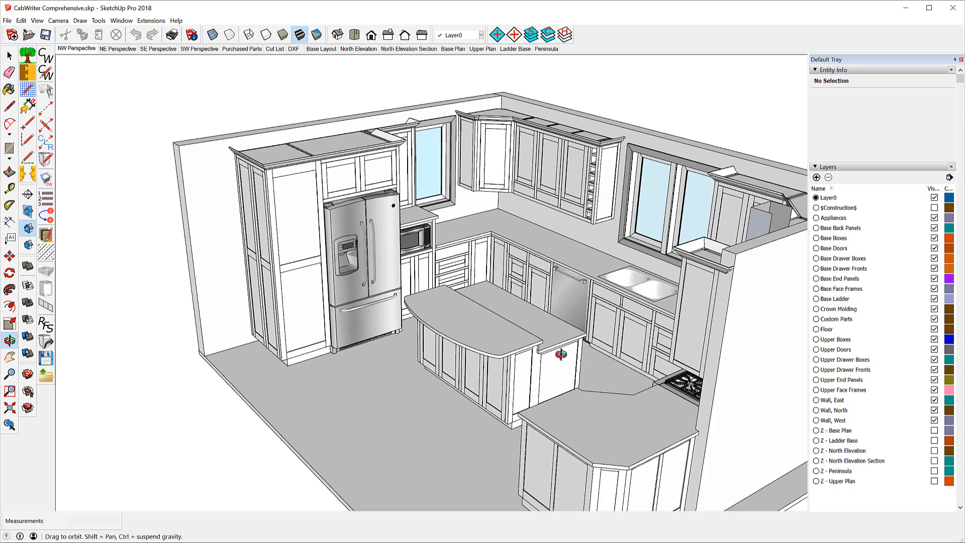
Inspect the range and hood area, the peninsula and the overall cabinet layout from several sides of the kitchen.
{"action": "left_click_drag", "start_coordinate": [523, 358], "coordinate": [533, 177]}
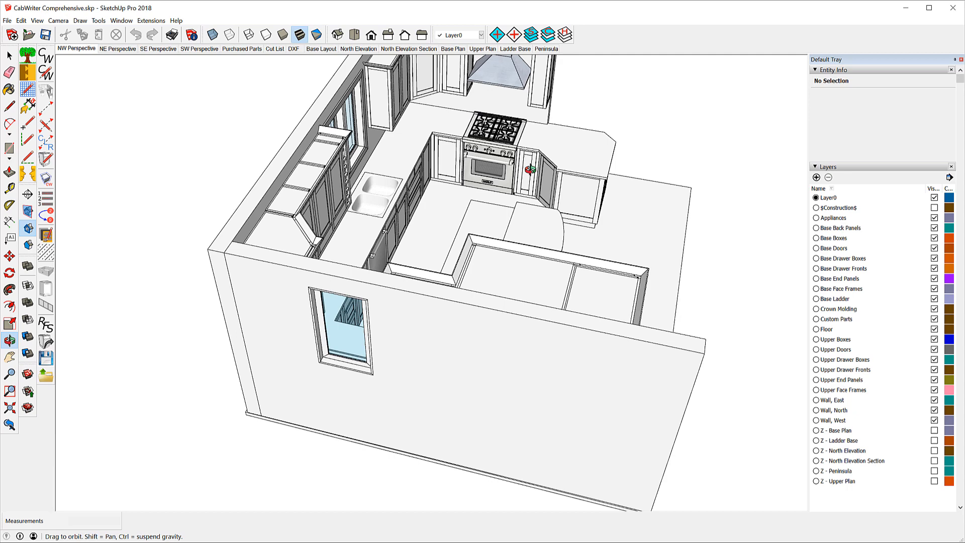
{"action": "left_click_drag", "start_coordinate": [553, 187], "coordinate": [521, 107]}
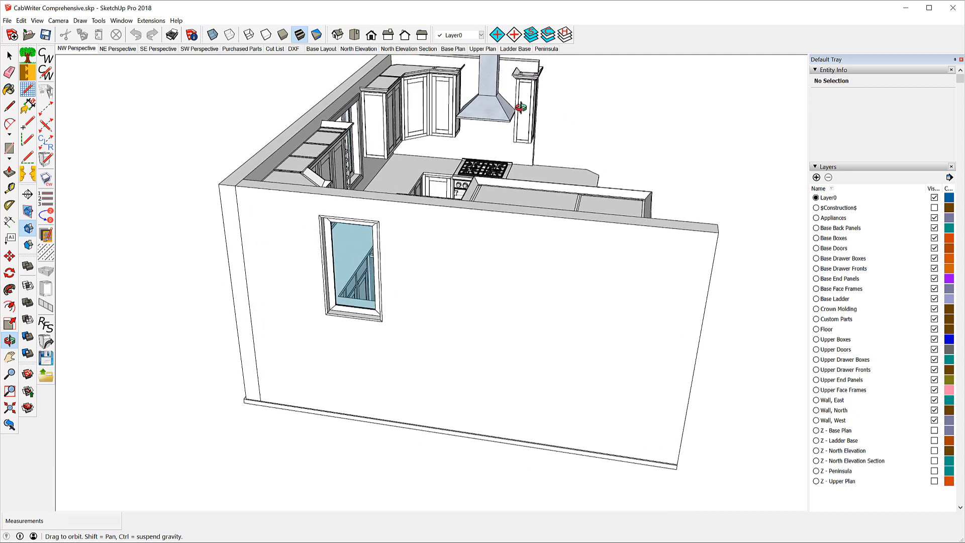
{"action": "left_click_drag", "start_coordinate": [623, 163], "coordinate": [451, 169]}
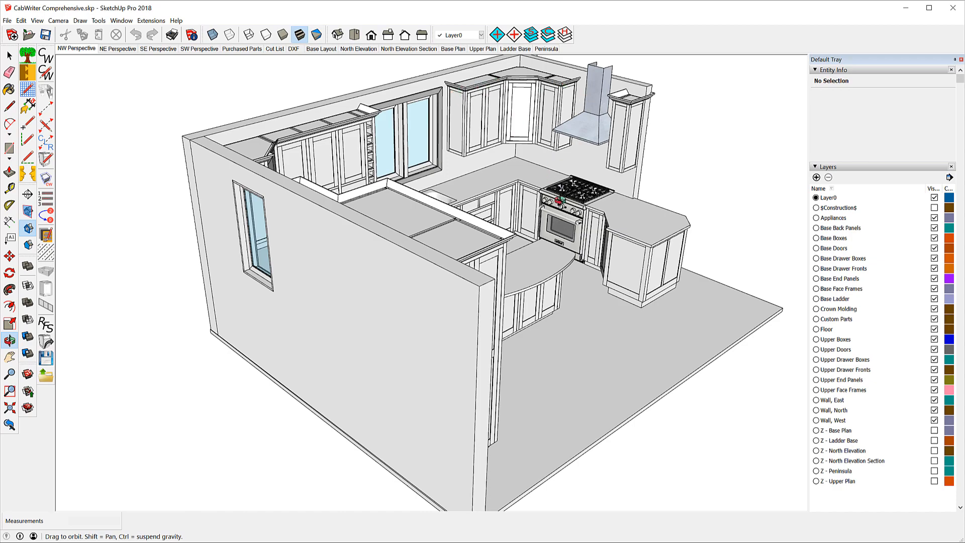
{"action": "left_click_drag", "start_coordinate": [625, 222], "coordinate": [466, 207]}
{"action": "left_click_drag", "start_coordinate": [582, 226], "coordinate": [490, 251]}
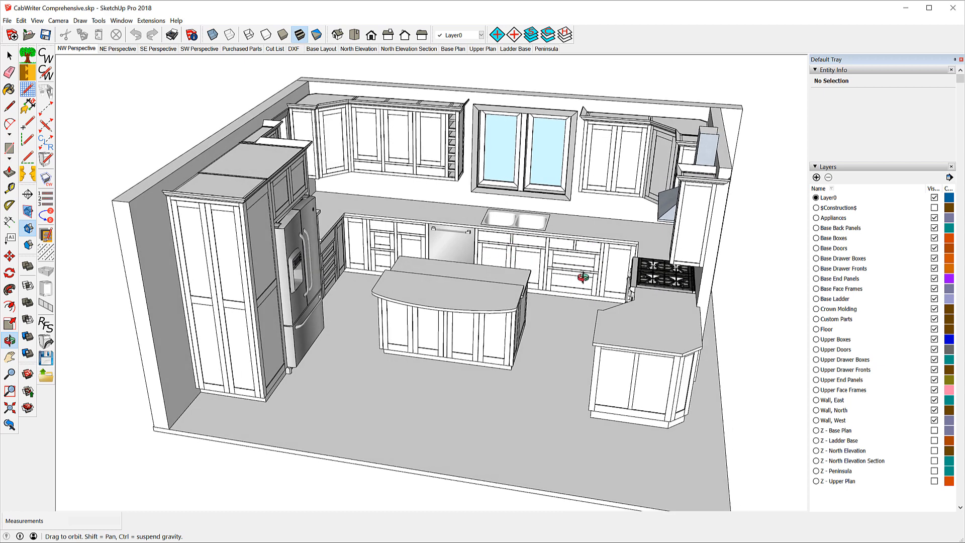
{"action": "left_click_drag", "start_coordinate": [530, 260], "coordinate": [717, 240]}
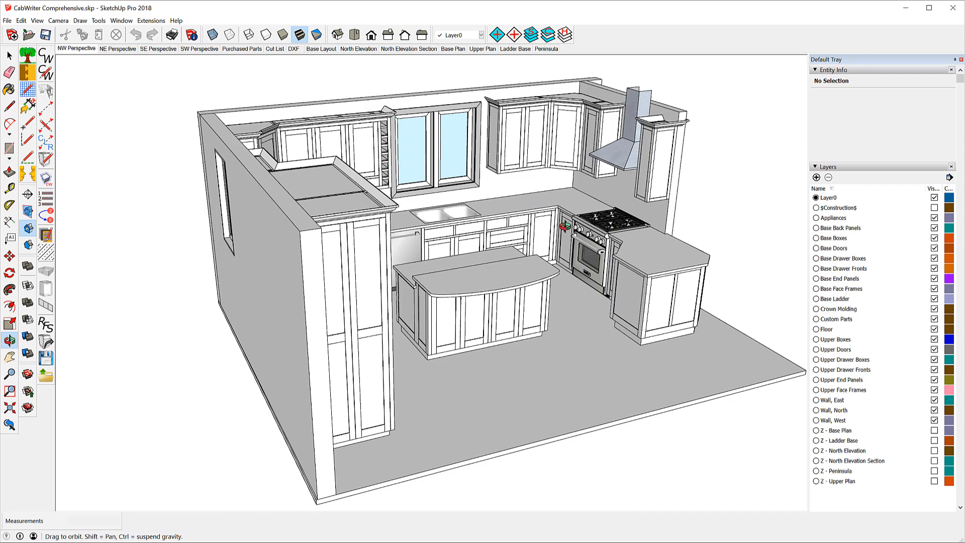
{"action": "left_click_drag", "start_coordinate": [608, 248], "coordinate": [420, 247]}
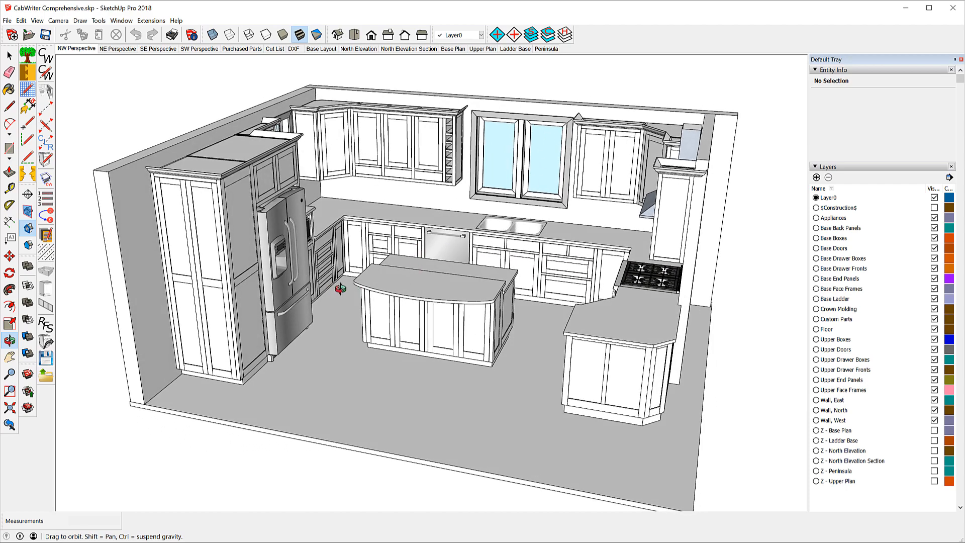
{"action": "left_click_drag", "start_coordinate": [401, 282], "coordinate": [272, 274]}
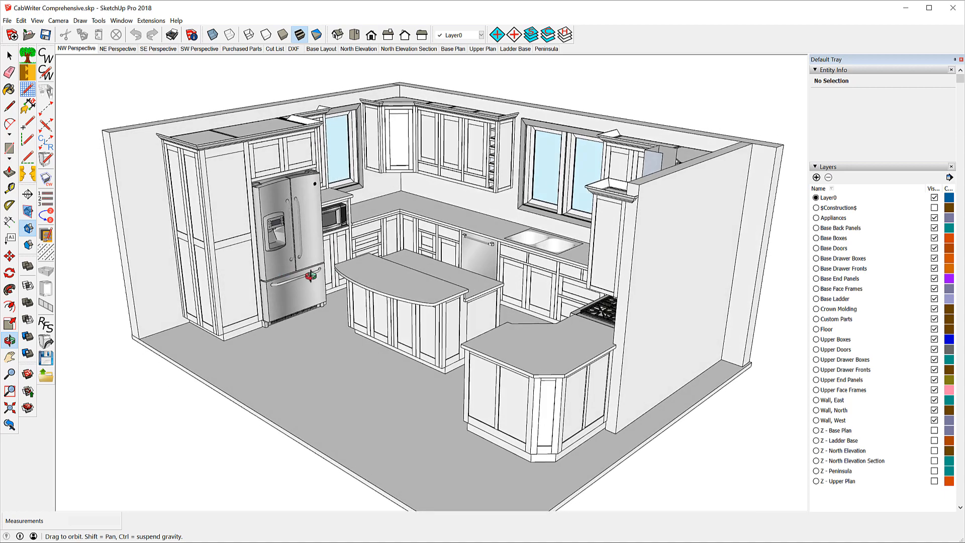
{"action": "left_click_drag", "start_coordinate": [342, 276], "coordinate": [314, 282]}
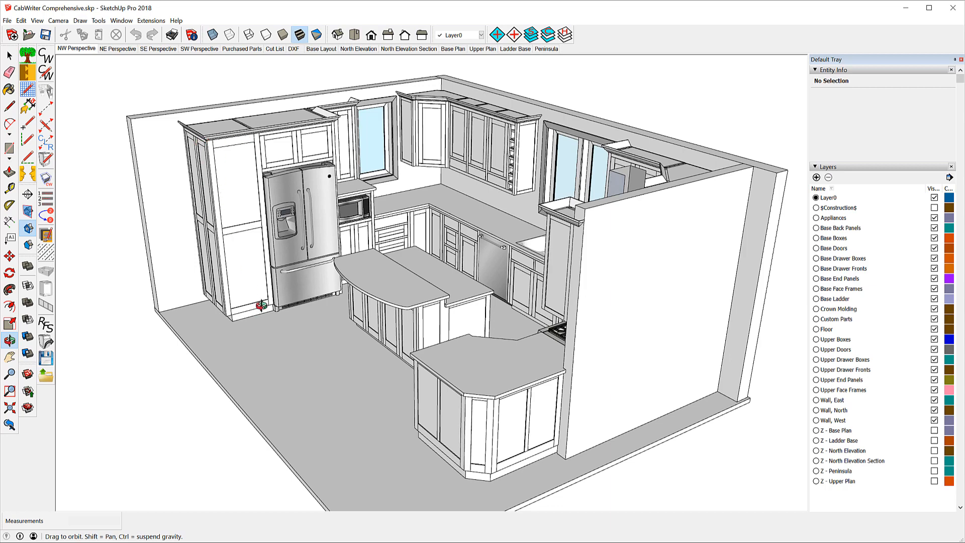
{"action": "left_click_drag", "start_coordinate": [261, 308], "coordinate": [416, 341]}
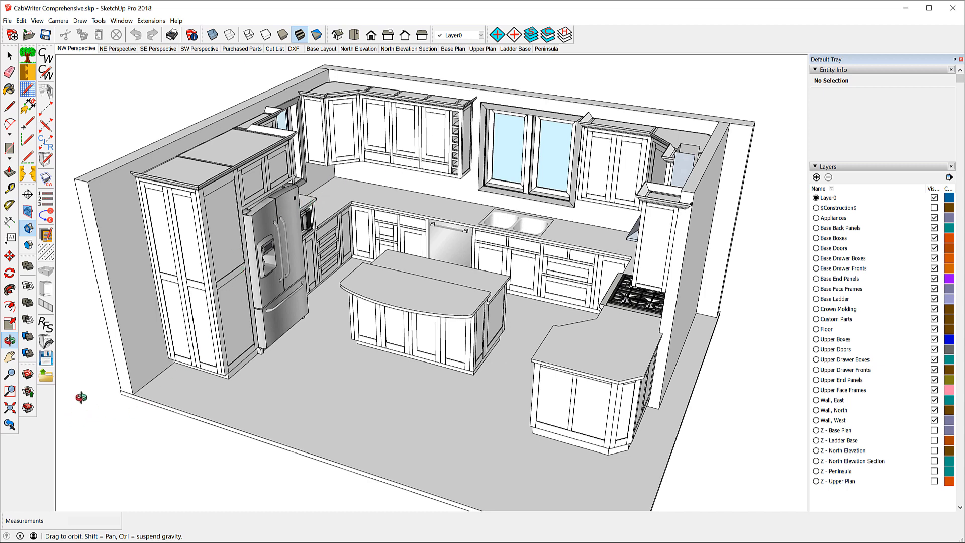
Review the CabWriter imperial and metric defaults files offered for loading, and leave without loading any.
{"action": "left_click", "coordinate": [43, 377]}
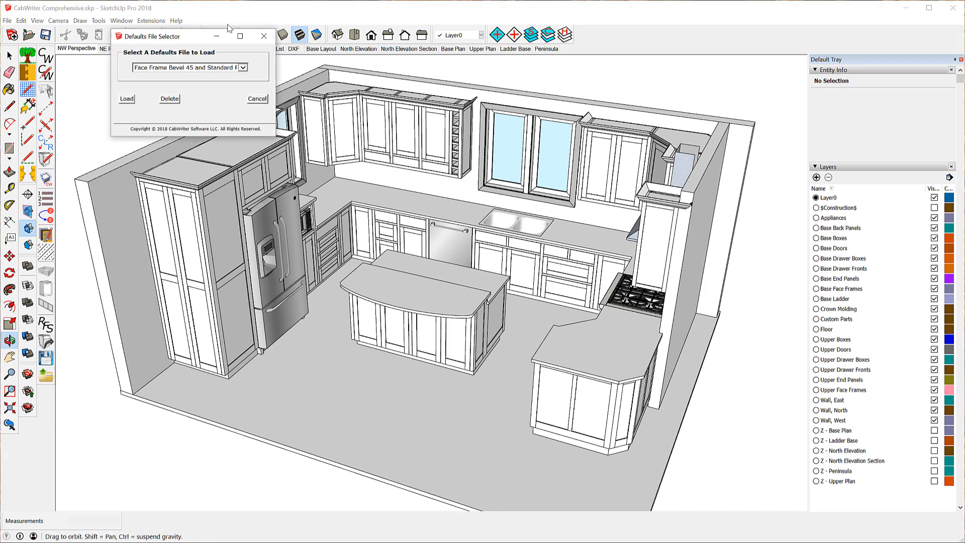
{"action": "left_click_drag", "start_coordinate": [183, 38], "coordinate": [267, 103]}
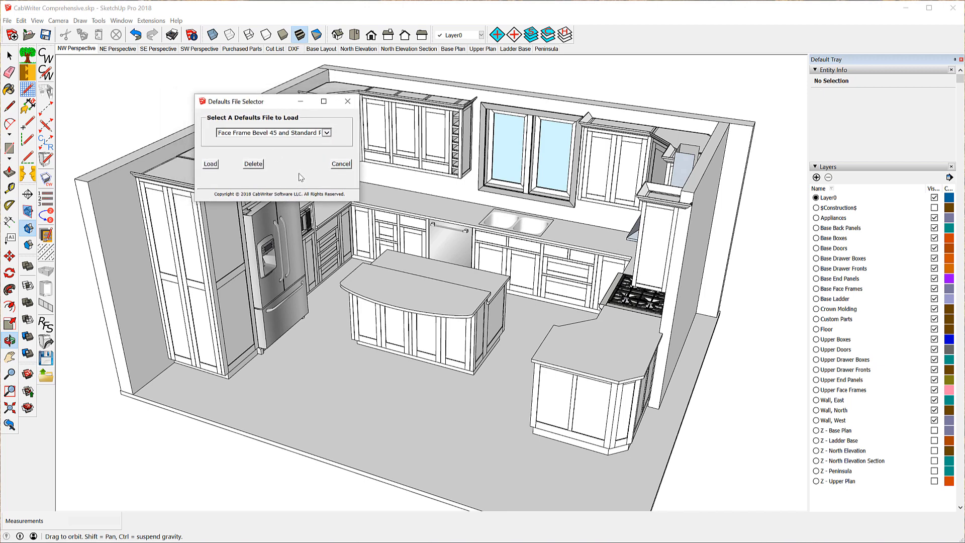
{"action": "left_click", "coordinate": [329, 135]}
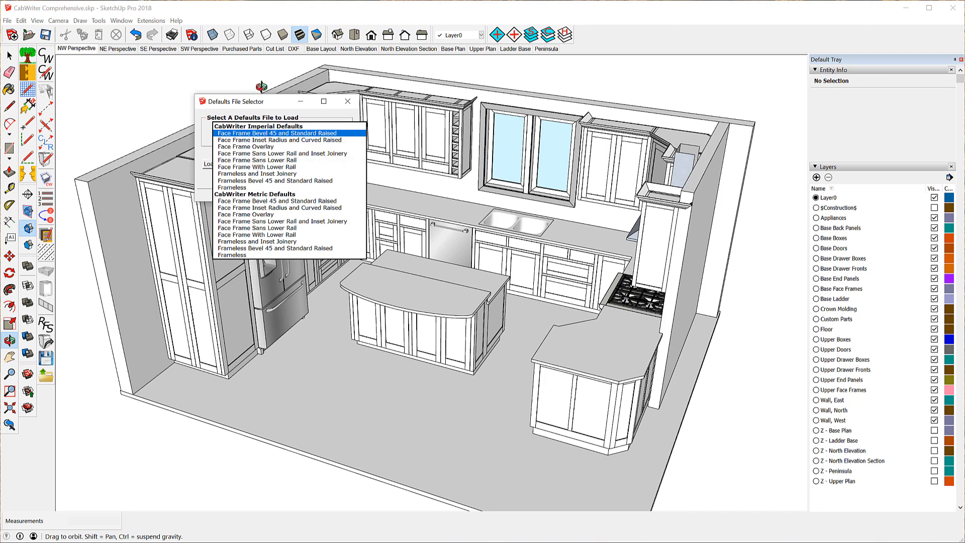
{"action": "left_click", "coordinate": [123, 93]}
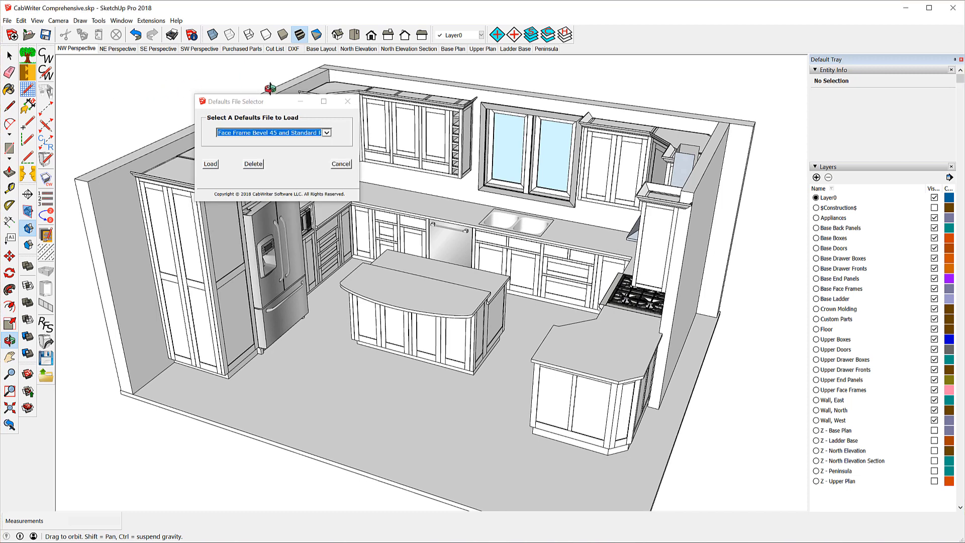
{"action": "left_click", "coordinate": [348, 101]}
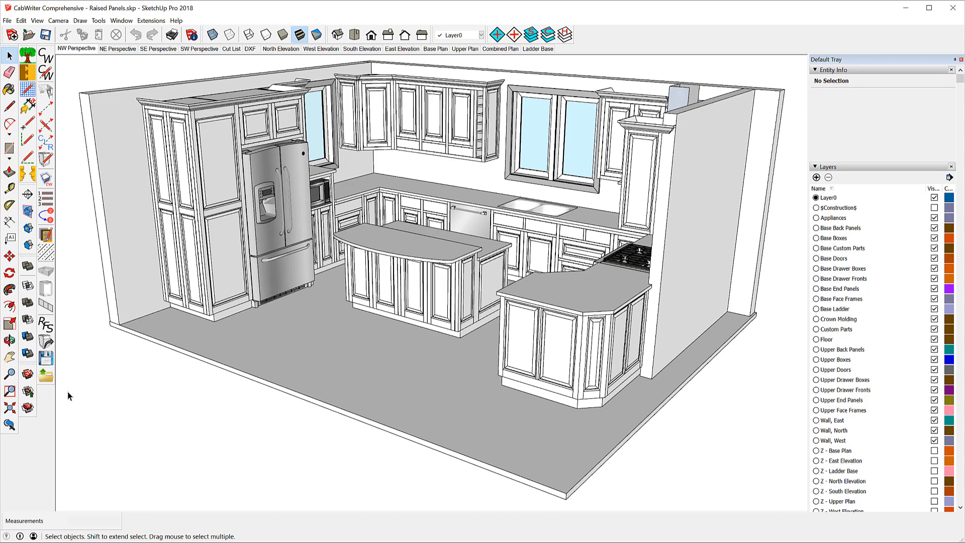
Examine the raised-panel profiles up close on the tall cabinet's side and on the base drawer fronts in the Raised Panels model.
{"action": "scroll", "coordinate": [201, 211], "scroll_direction": "up", "scroll_amount": 10}
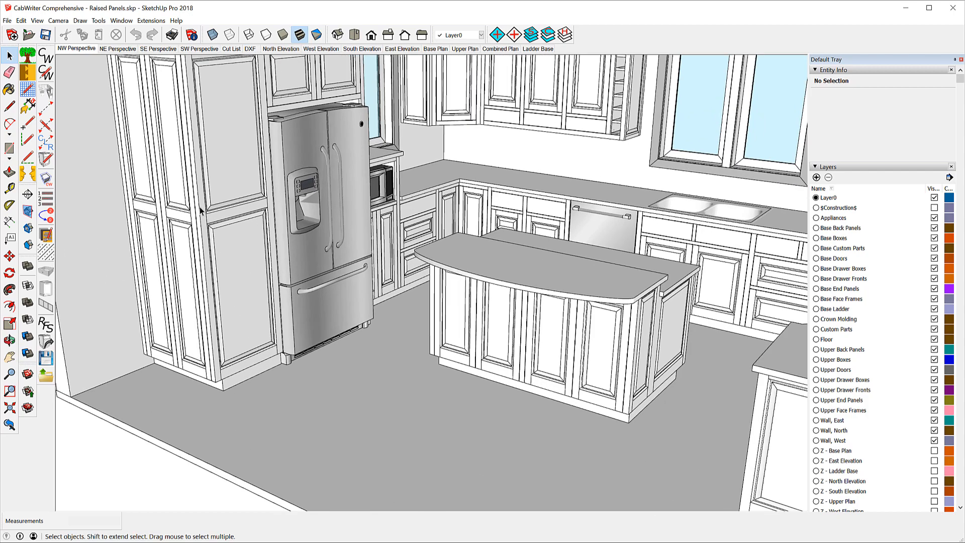
{"action": "scroll", "coordinate": [225, 213], "scroll_direction": "up", "scroll_amount": 6}
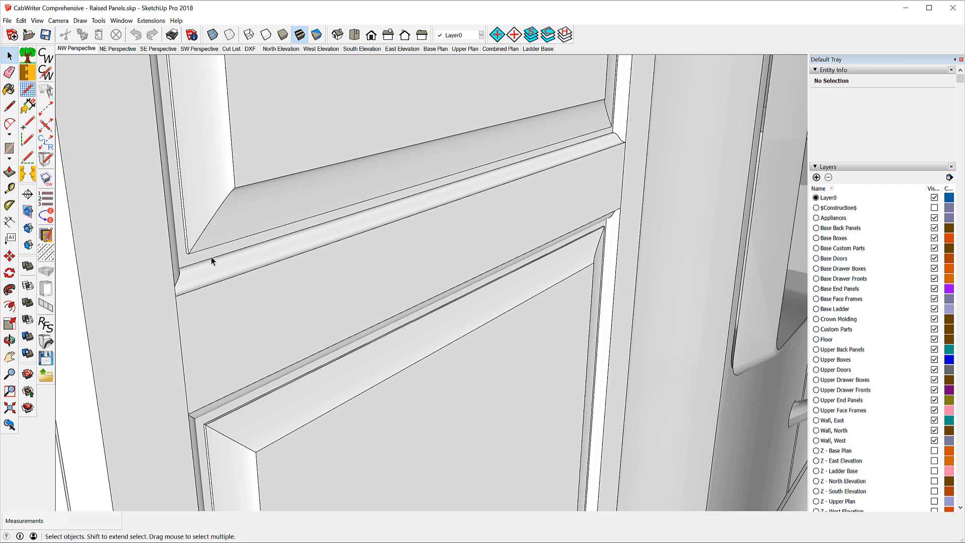
{"action": "scroll", "coordinate": [221, 279], "scroll_direction": "down", "scroll_amount": 8}
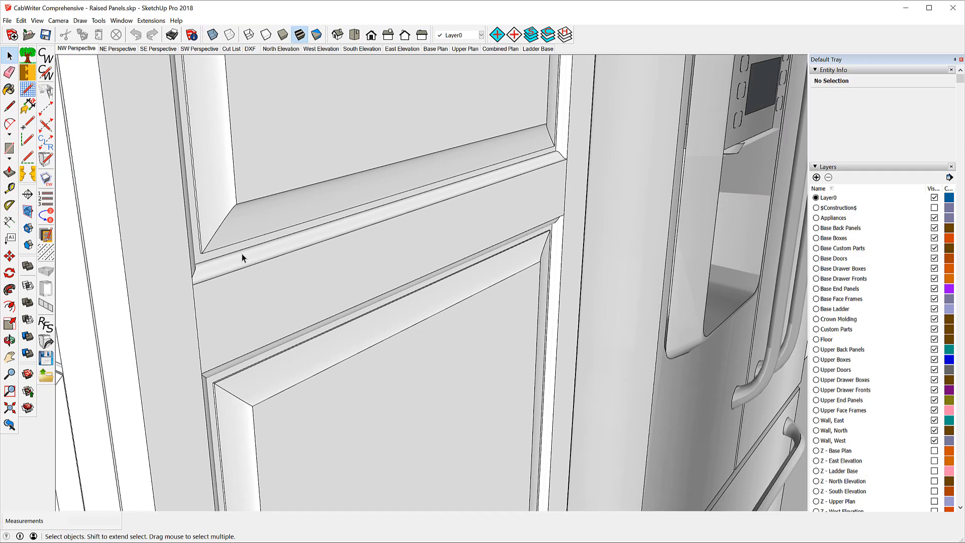
{"action": "scroll", "coordinate": [239, 251], "scroll_direction": "down", "scroll_amount": 6}
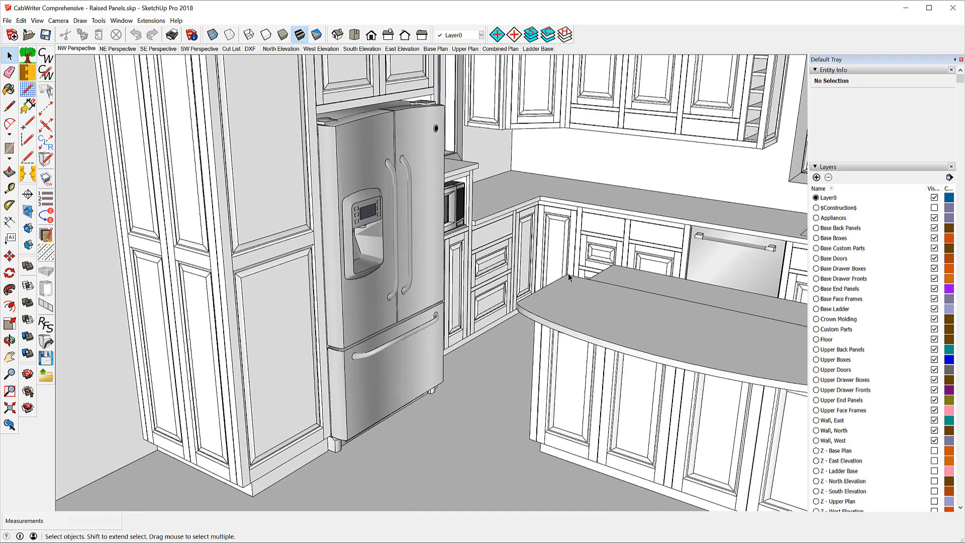
{"action": "scroll", "coordinate": [607, 268], "scroll_direction": "up", "scroll_amount": 8}
{"action": "scroll", "coordinate": [613, 256], "scroll_direction": "up", "scroll_amount": 6}
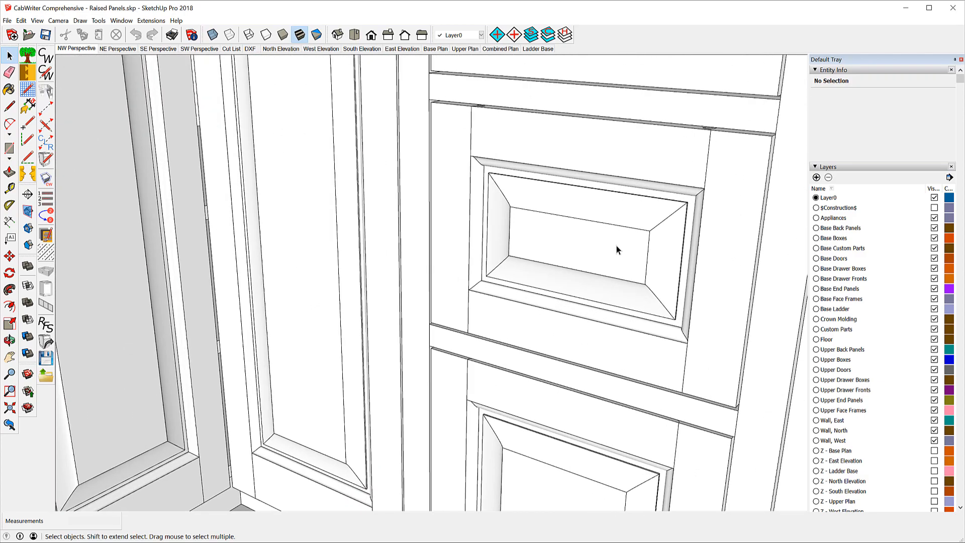
{"action": "scroll", "coordinate": [537, 250], "scroll_direction": "down", "scroll_amount": 3}
{"action": "scroll", "coordinate": [537, 250], "scroll_direction": "down", "scroll_amount": 10}
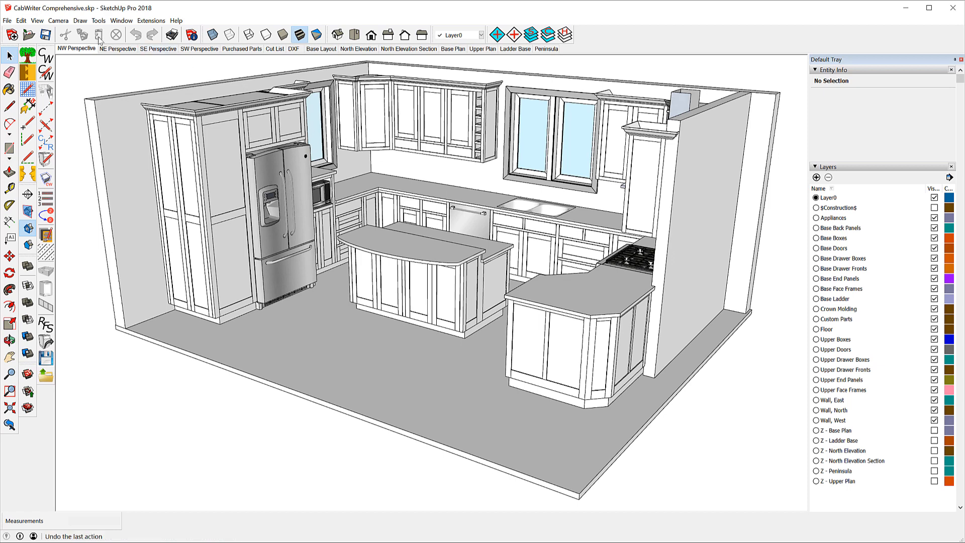
{"action": "left_click", "coordinate": [59, 21]}
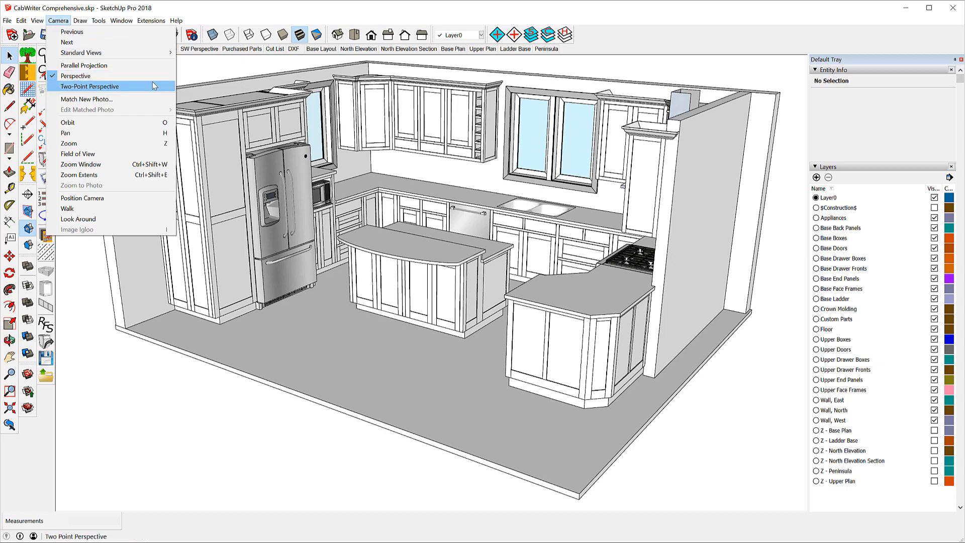
{"action": "left_click", "coordinate": [274, 358]}
{"action": "left_click", "coordinate": [274, 358]}
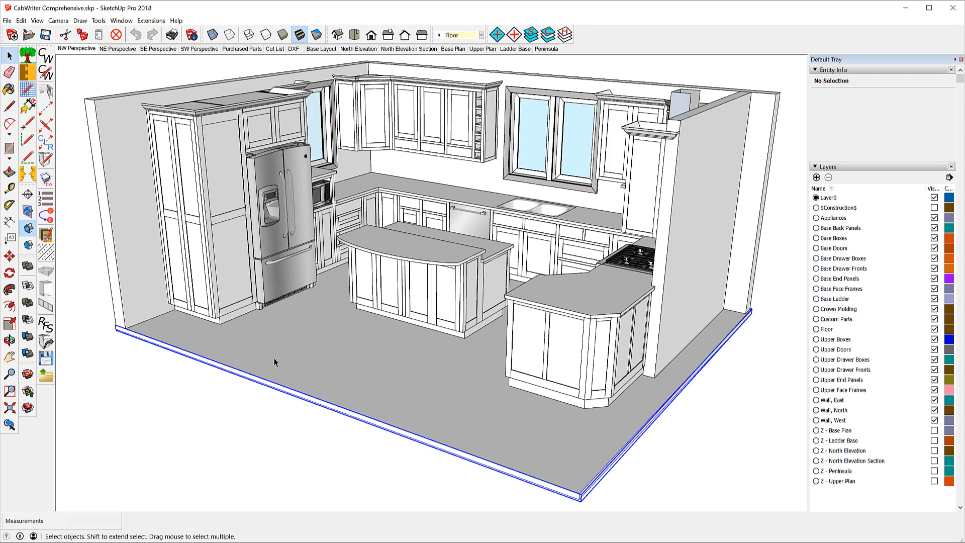
{"action": "left_click", "coordinate": [190, 437]}
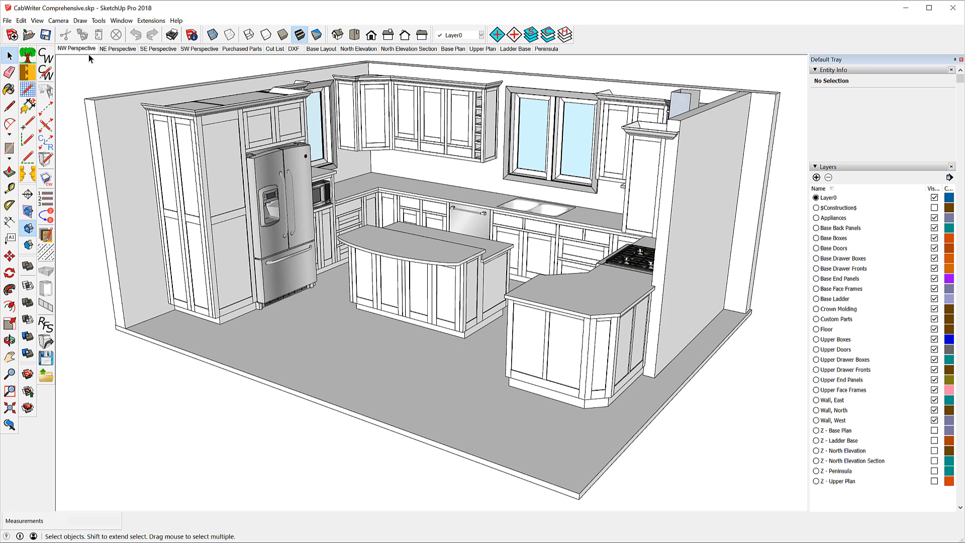
Show the kitchen in the saved NE, SE and SW Perspective scenes, one after another.
{"action": "left_click", "coordinate": [119, 49]}
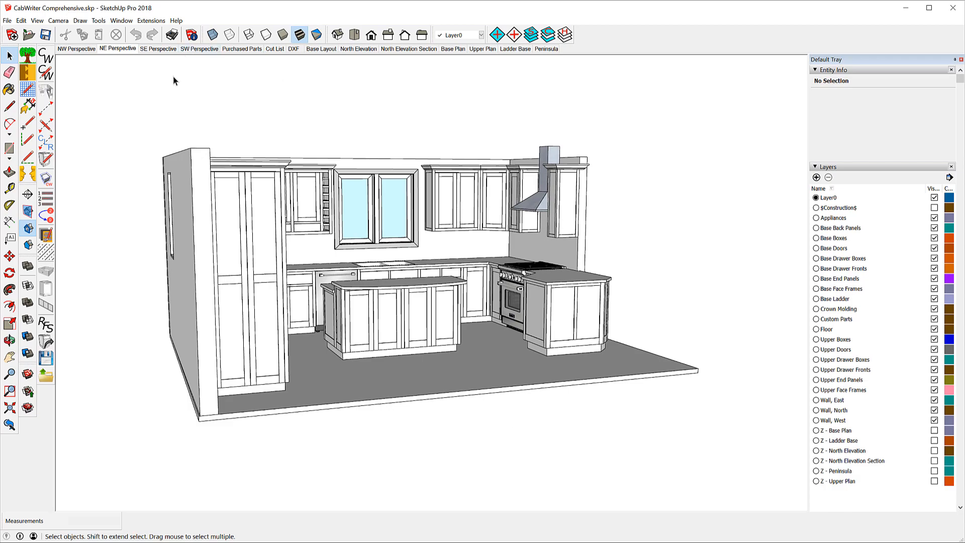
{"action": "left_click", "coordinate": [160, 49]}
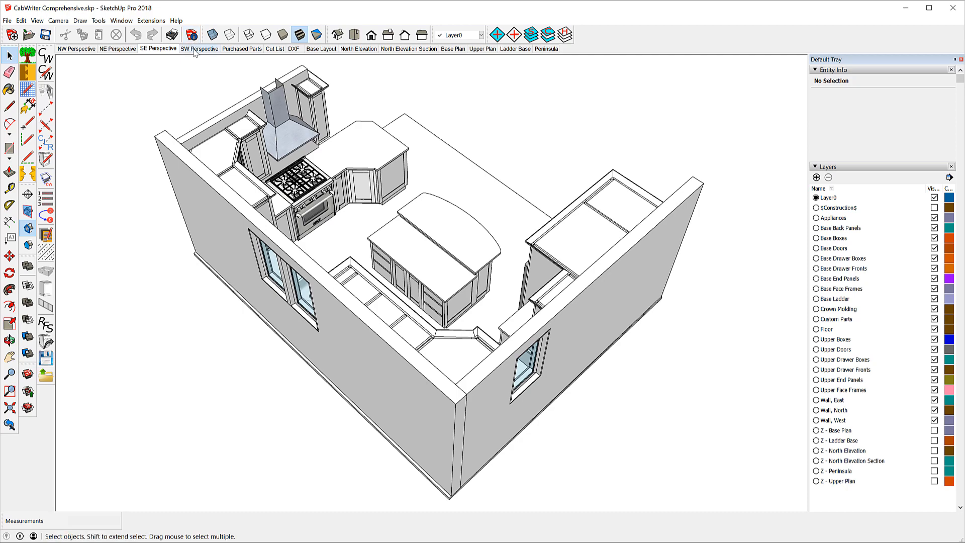
{"action": "left_click", "coordinate": [205, 49]}
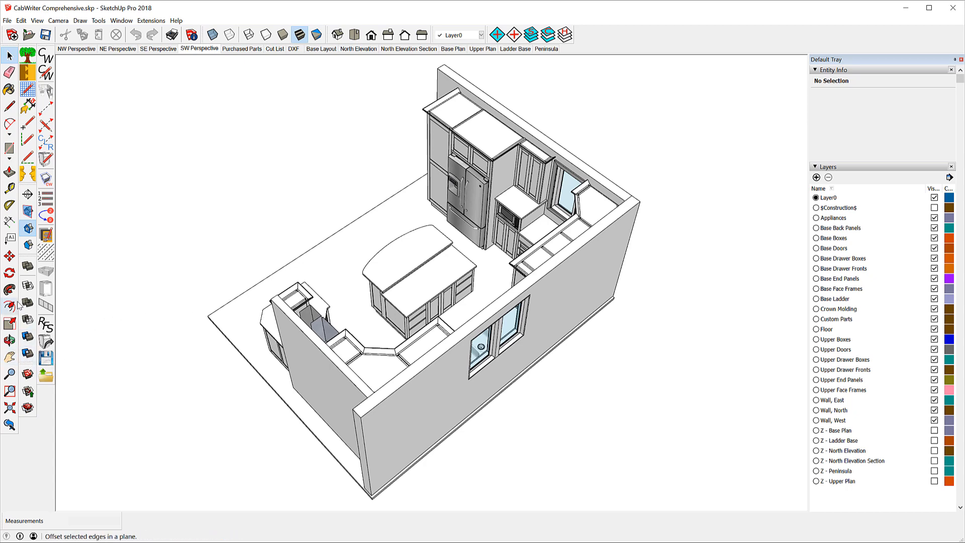
Switch the camera of the southwest kitchen view to parallel projection.
{"action": "left_click", "coordinate": [10, 341]}
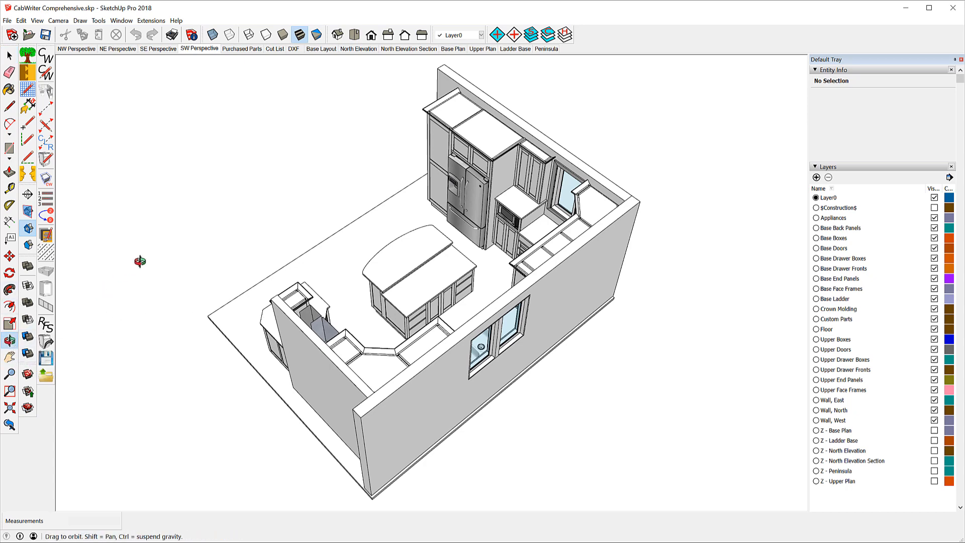
{"action": "left_click_drag", "start_coordinate": [140, 261], "coordinate": [174, 285]}
{"action": "left_click_drag", "start_coordinate": [205, 278], "coordinate": [219, 214]}
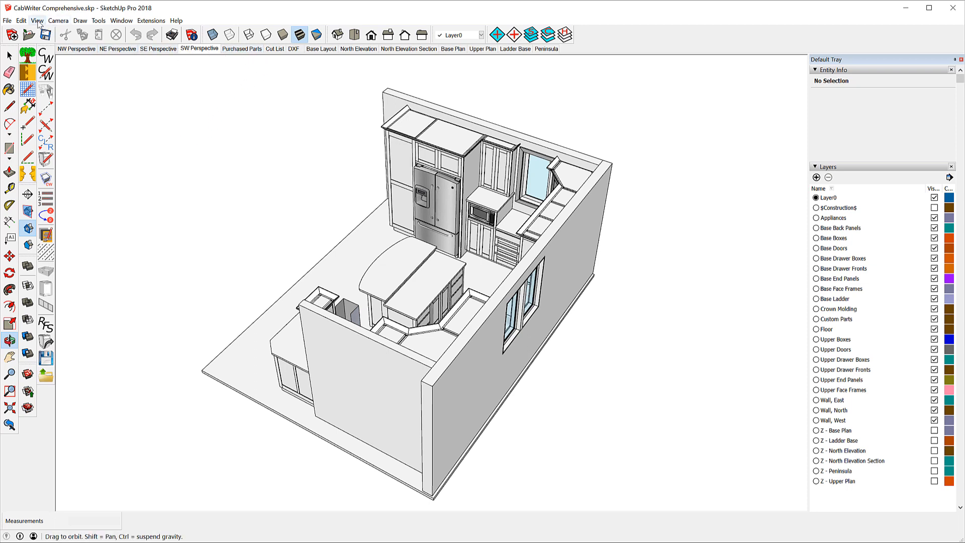
{"action": "left_click", "coordinate": [54, 20]}
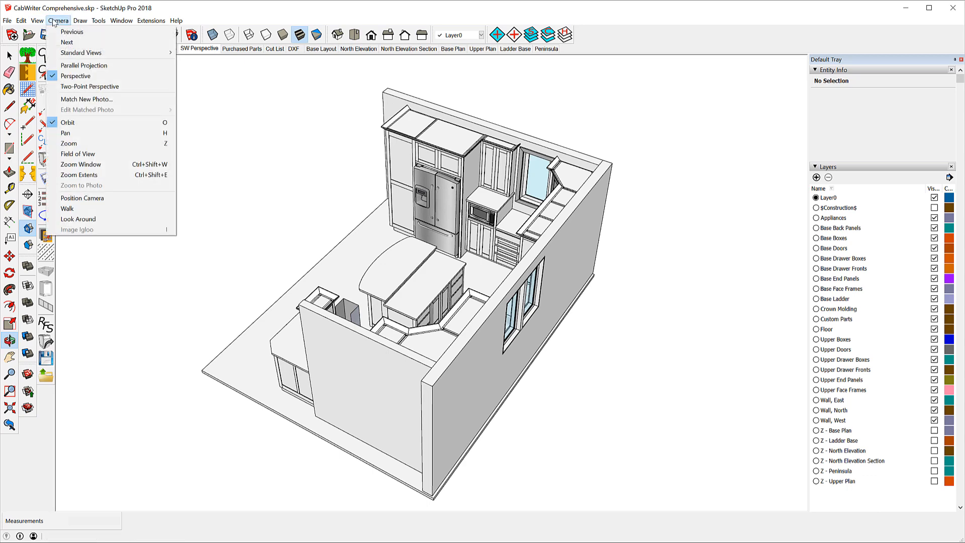
{"action": "left_click", "coordinate": [101, 67]}
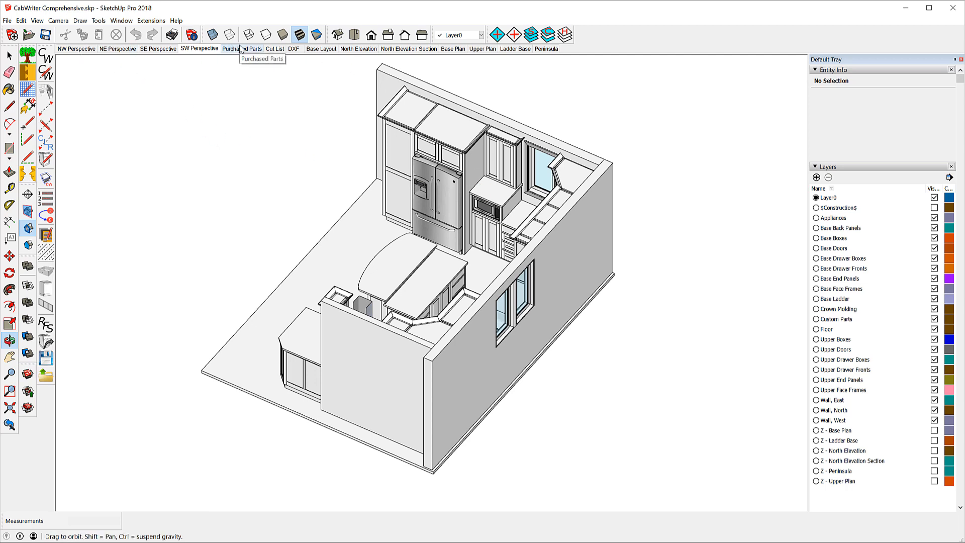
Check the camera projection options, and show the saved Purchased Parts, Cut List, DXF and Base Layout scenes in turn.
{"action": "left_click", "coordinate": [62, 24]}
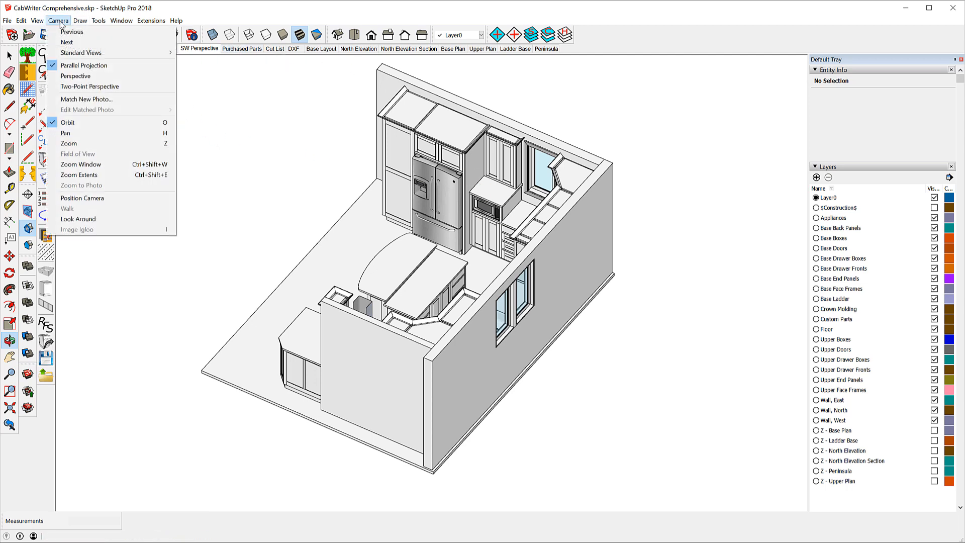
{"action": "left_click", "coordinate": [343, 117]}
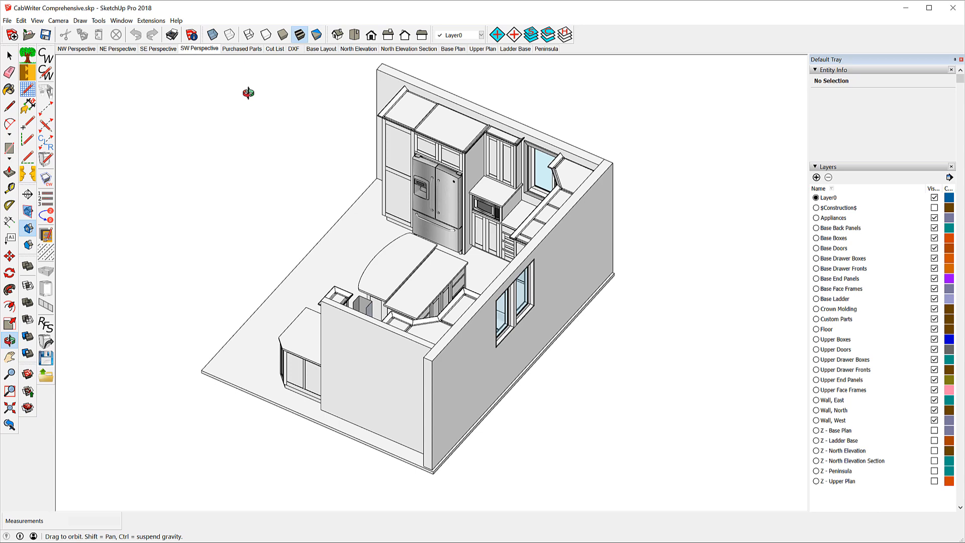
{"action": "left_click", "coordinate": [249, 50]}
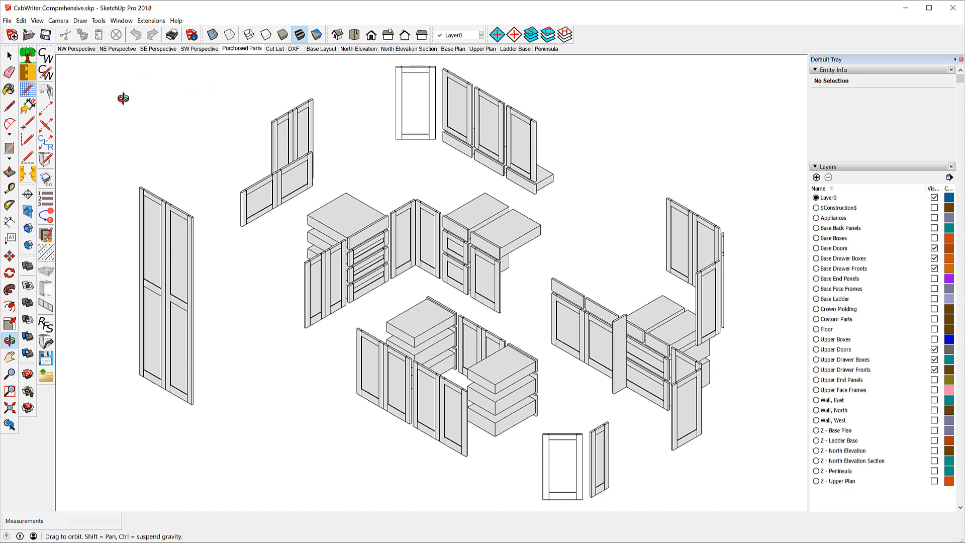
{"action": "left_click", "coordinate": [274, 50]}
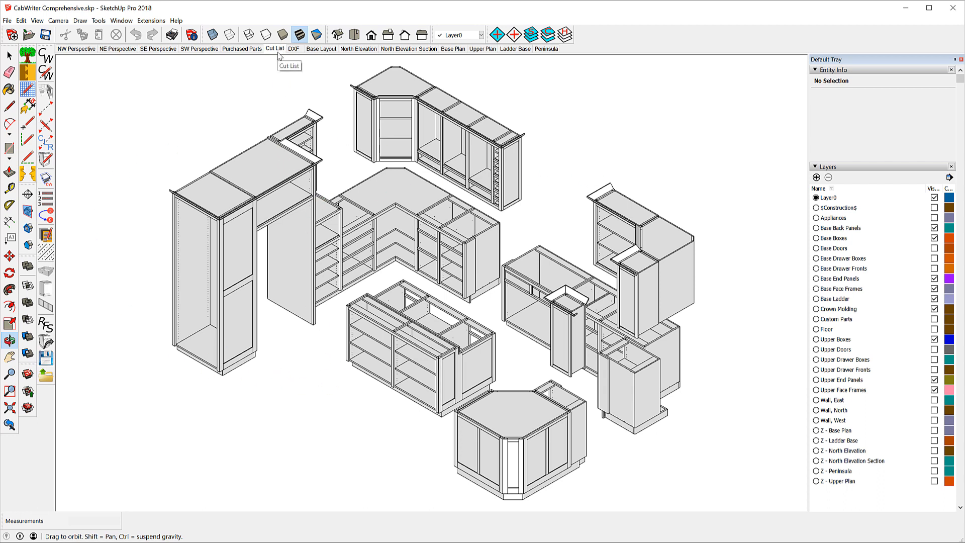
{"action": "left_click", "coordinate": [294, 49]}
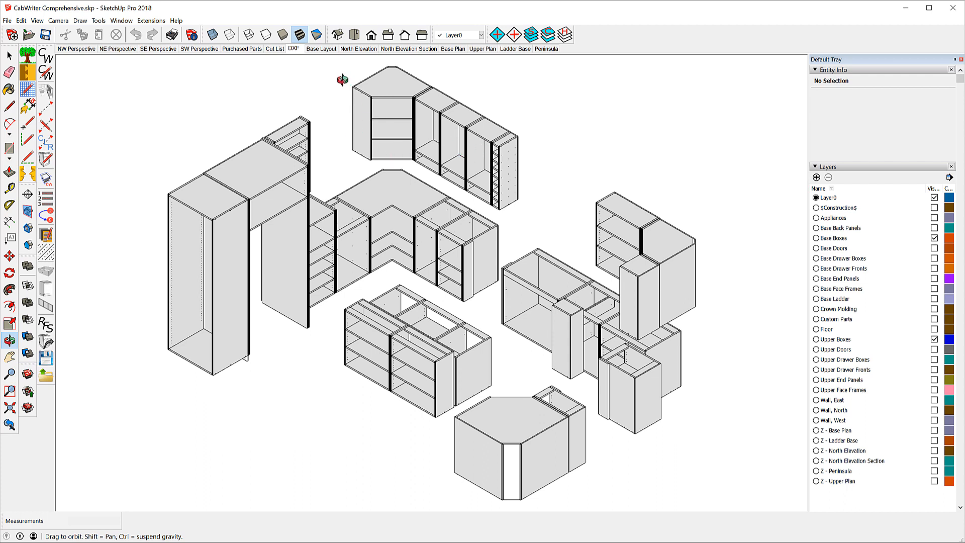
{"action": "left_click", "coordinate": [321, 49]}
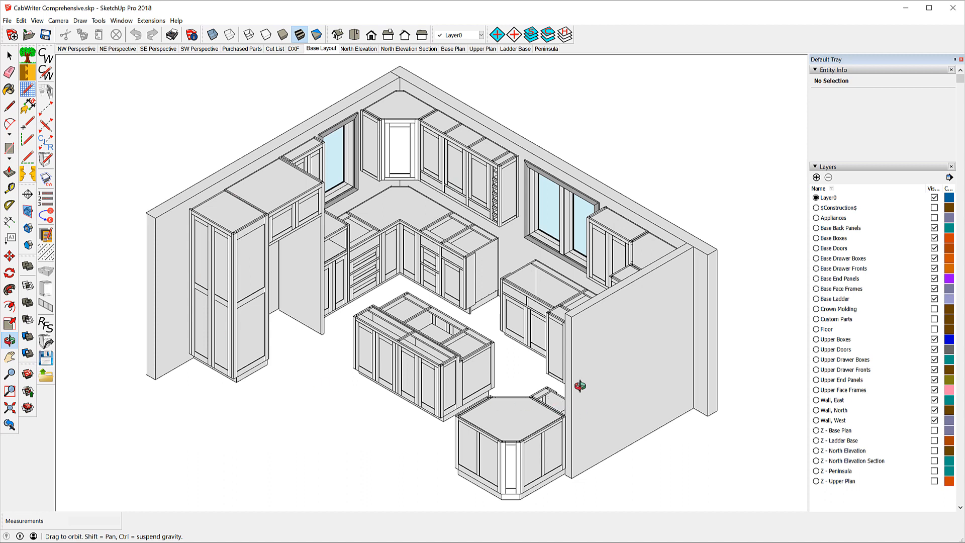
Show the North Elevation and North Elevation Section scenes, examining the section hatching at the lower end of the upper cabinet beside the window.
{"action": "left_click", "coordinate": [355, 50]}
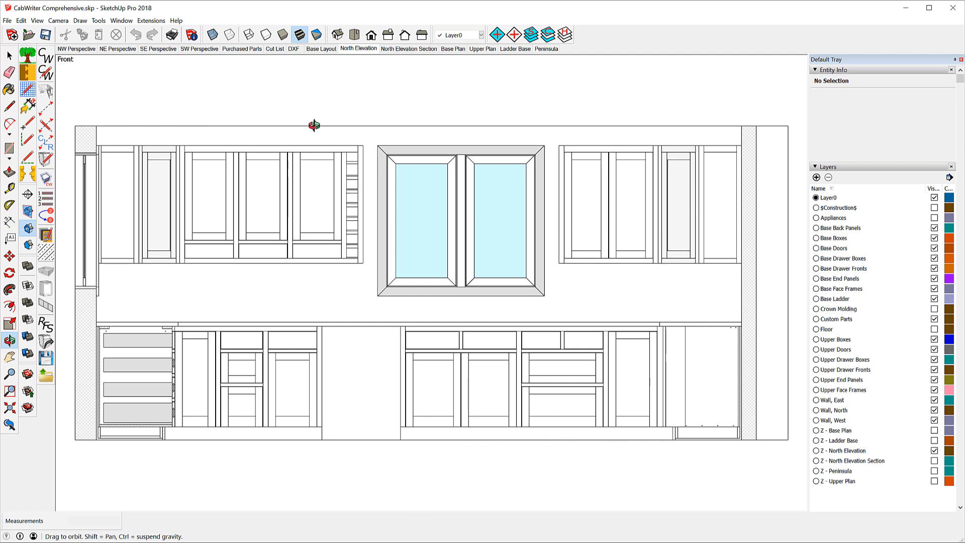
{"action": "left_click", "coordinate": [413, 50]}
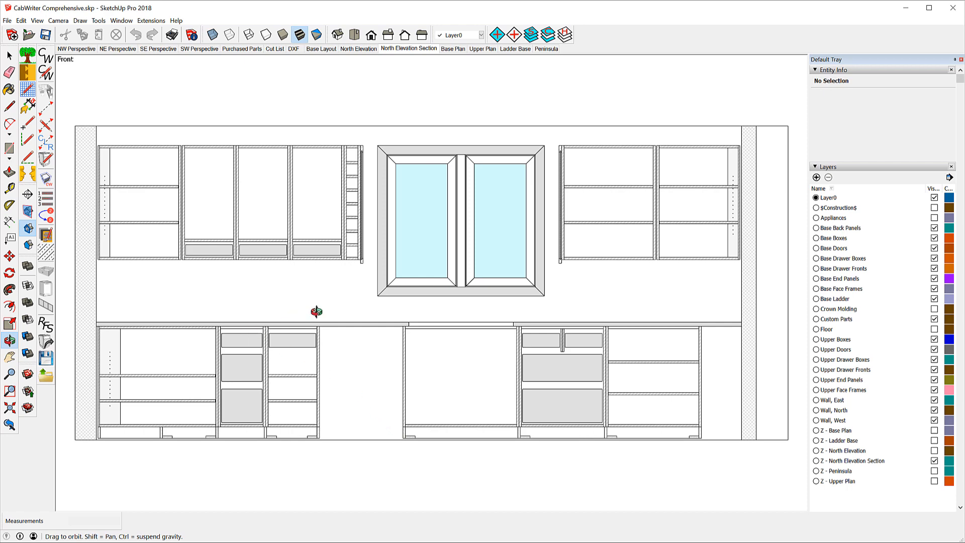
{"action": "scroll", "coordinate": [367, 121], "scroll_direction": "up", "scroll_amount": 2}
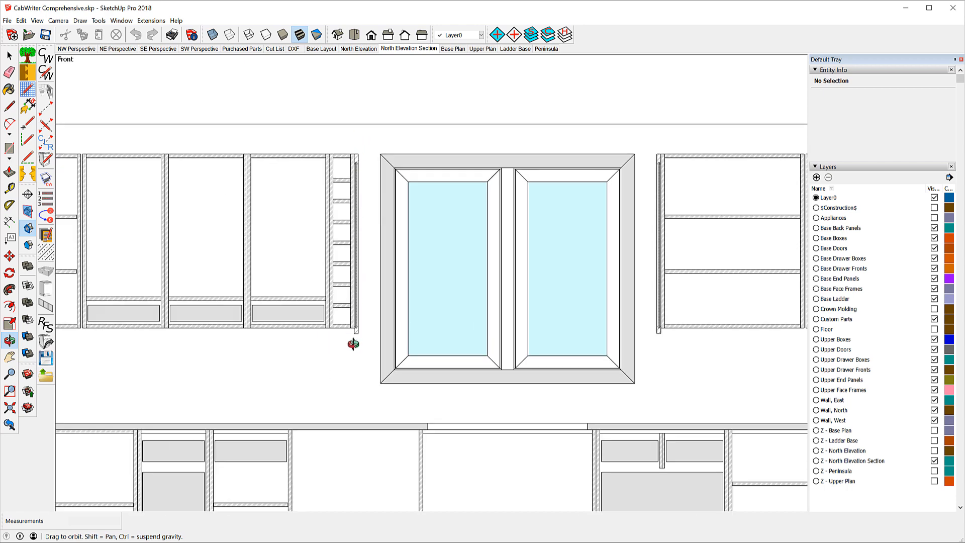
{"action": "scroll", "coordinate": [354, 344], "scroll_direction": "up", "scroll_amount": 6}
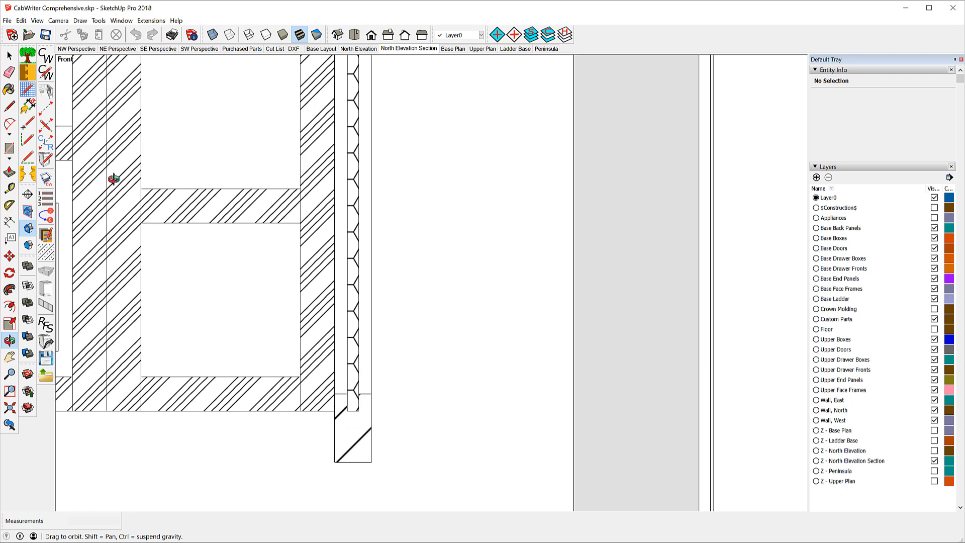
{"action": "scroll", "coordinate": [377, 204], "scroll_direction": "down", "scroll_amount": 2}
{"action": "scroll", "coordinate": [458, 237], "scroll_direction": "down", "scroll_amount": 2}
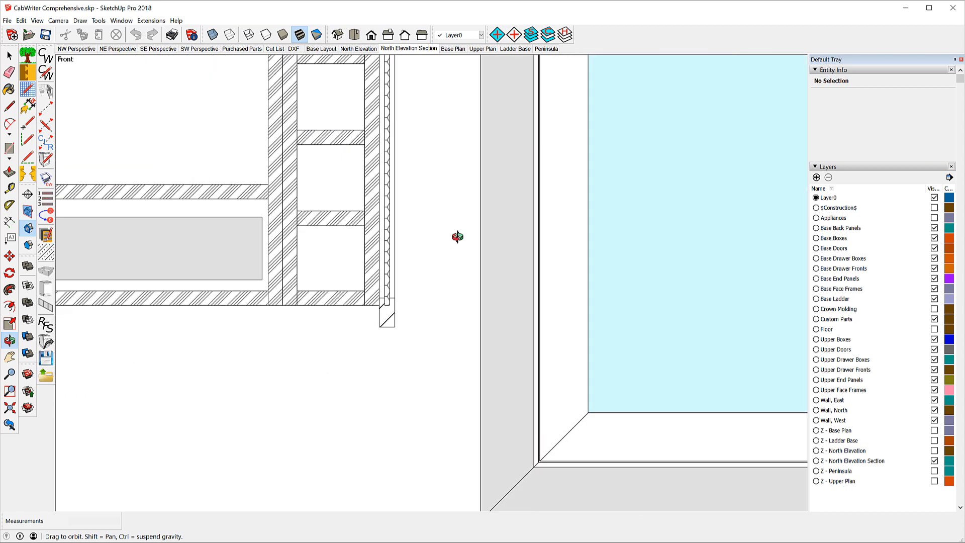
{"action": "scroll", "coordinate": [442, 228], "scroll_direction": "down", "scroll_amount": 2}
{"action": "scroll", "coordinate": [352, 214], "scroll_direction": "down", "scroll_amount": 1}
{"action": "scroll", "coordinate": [217, 215], "scroll_direction": "down", "scroll_amount": 2}
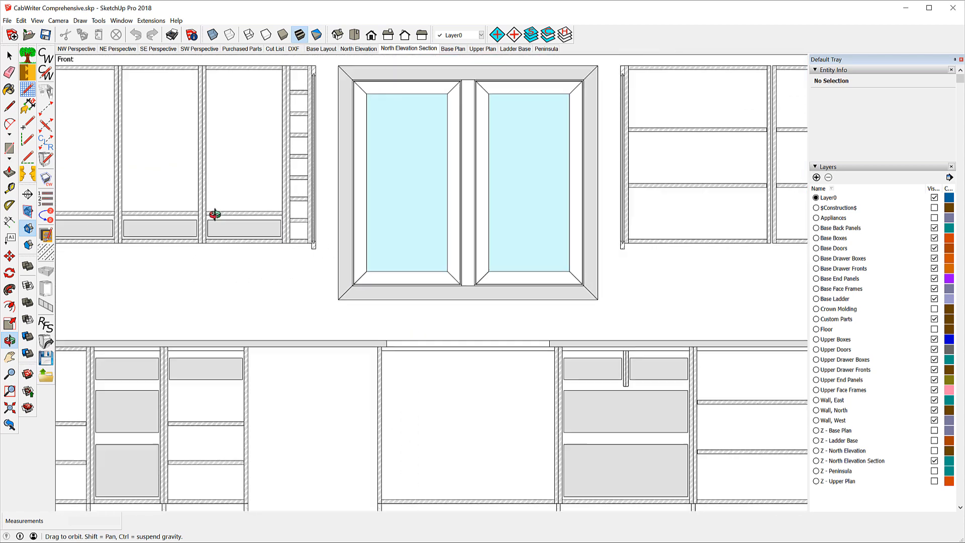
{"action": "scroll", "coordinate": [215, 215], "scroll_direction": "down", "scroll_amount": 4}
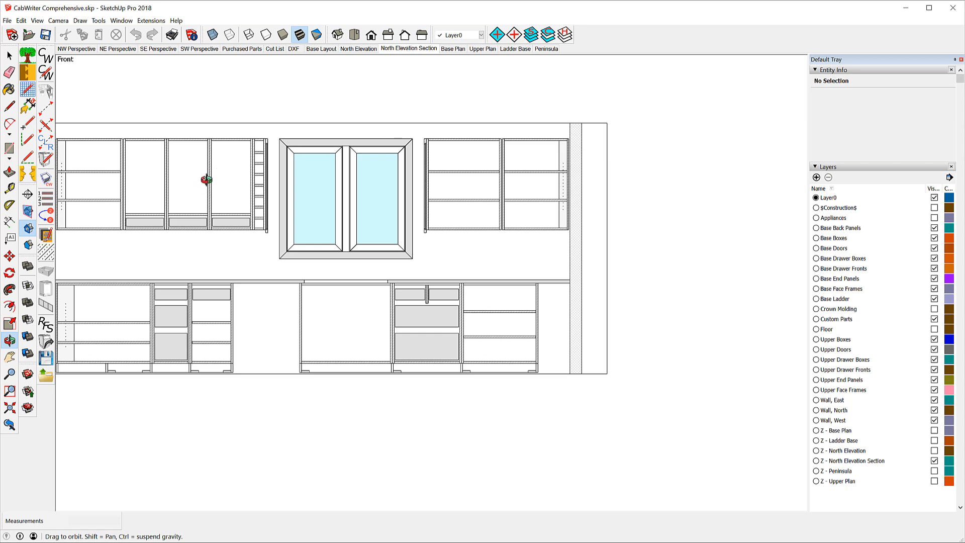
{"action": "left_click", "coordinate": [404, 50]}
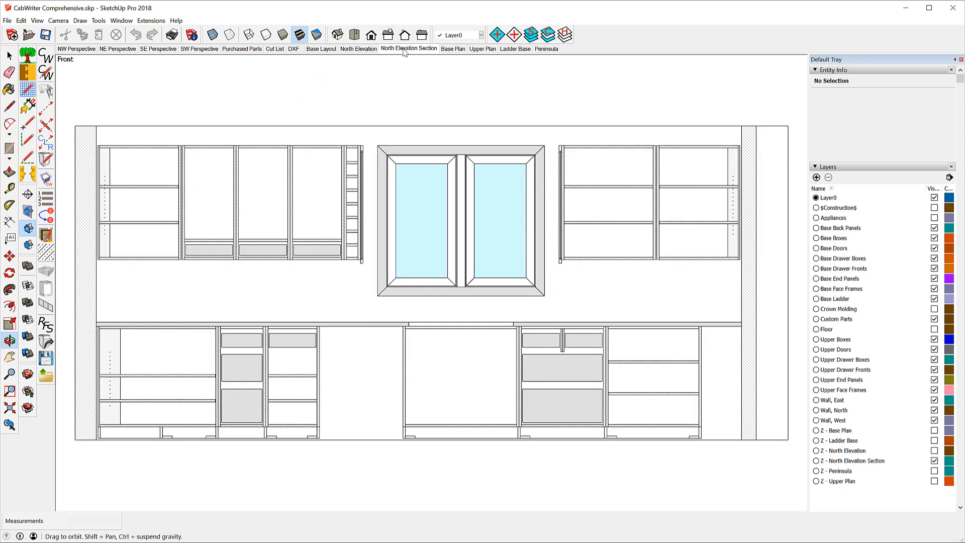
Show the Base Plan scene and examine the hatched joinery at the island's lower-left corner.
{"action": "left_click", "coordinate": [449, 50]}
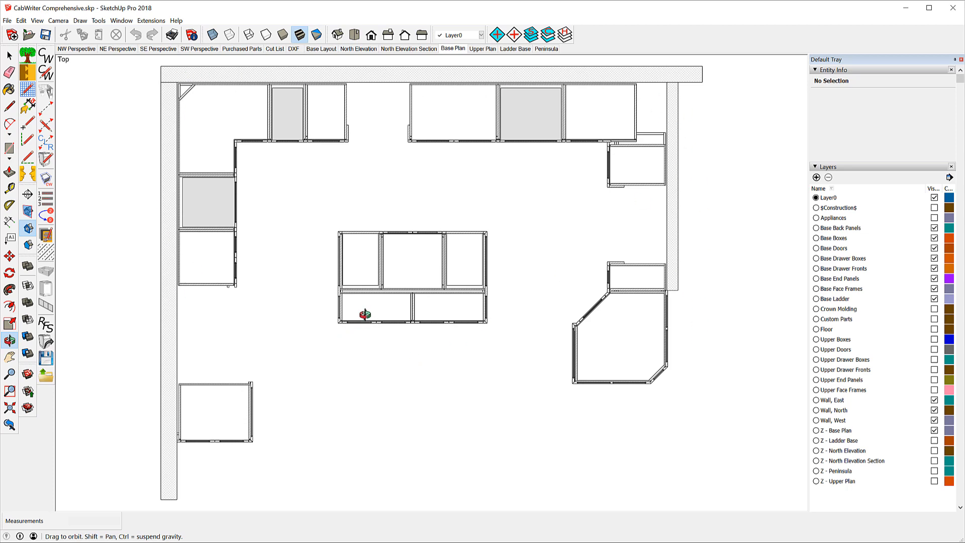
{"action": "scroll", "coordinate": [366, 317], "scroll_direction": "up", "scroll_amount": 6}
{"action": "scroll", "coordinate": [364, 300], "scroll_direction": "up", "scroll_amount": 4}
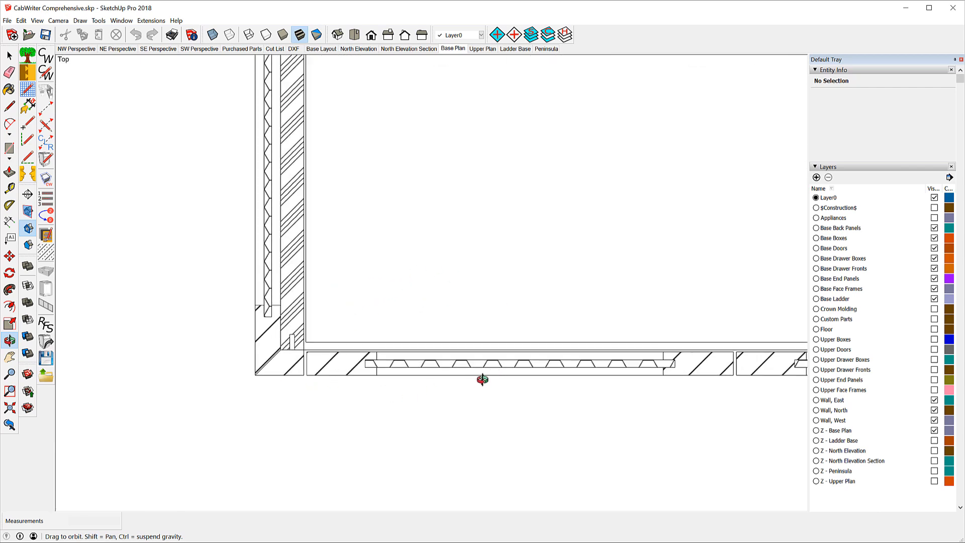
{"action": "scroll", "coordinate": [196, 297], "scroll_direction": "down", "scroll_amount": 4}
{"action": "scroll", "coordinate": [224, 351], "scroll_direction": "down", "scroll_amount": 5}
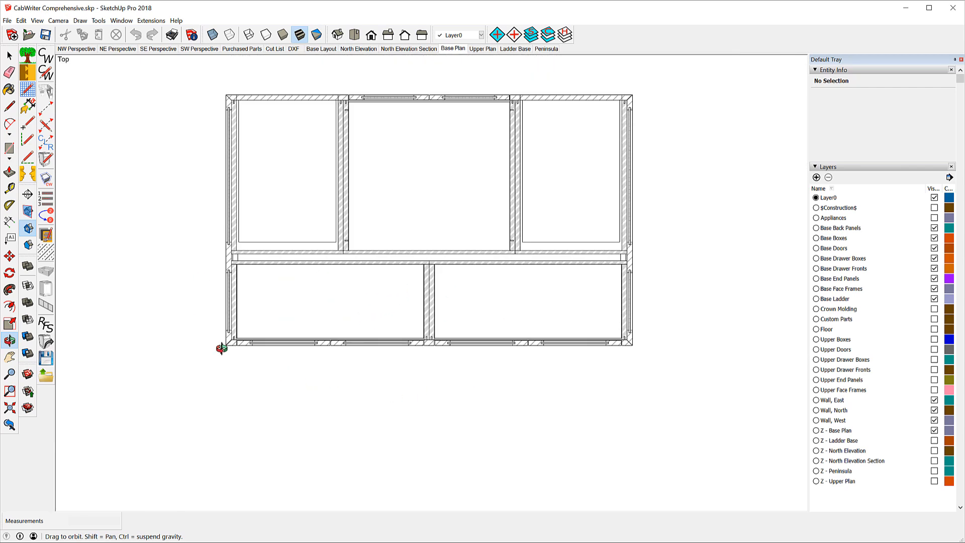
Show the saved Upper Plan, Ladder Base and Peninsula scenes, one after another.
{"action": "left_click", "coordinate": [484, 49]}
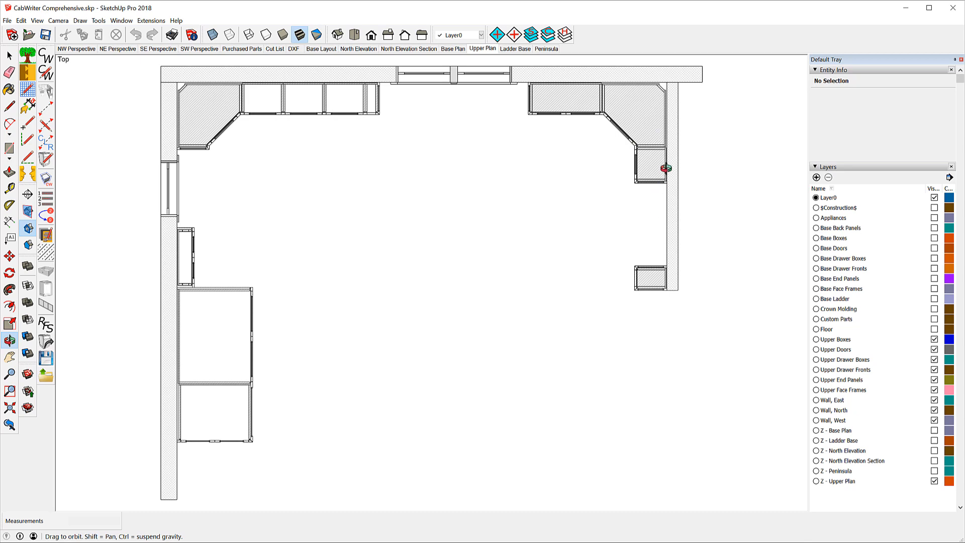
{"action": "left_click", "coordinate": [516, 49]}
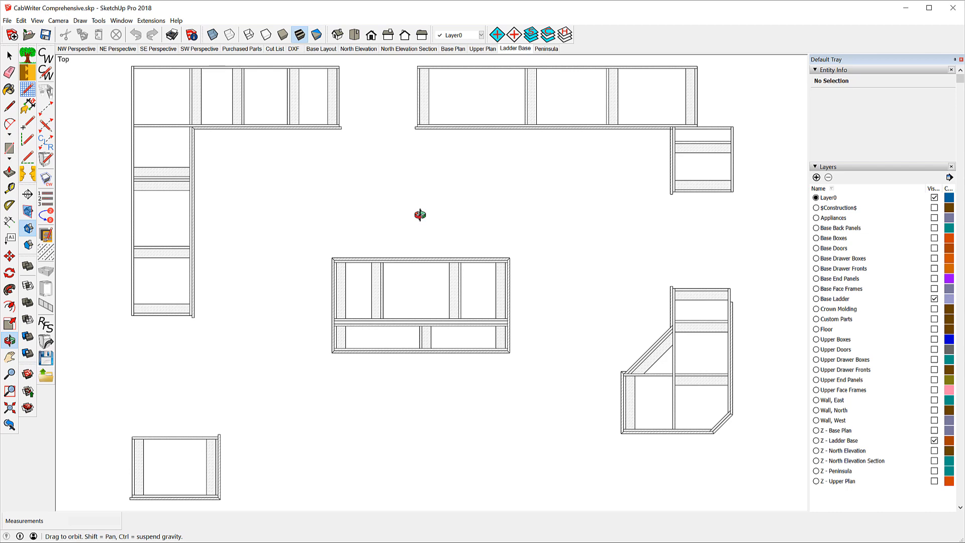
{"action": "left_click", "coordinate": [546, 49]}
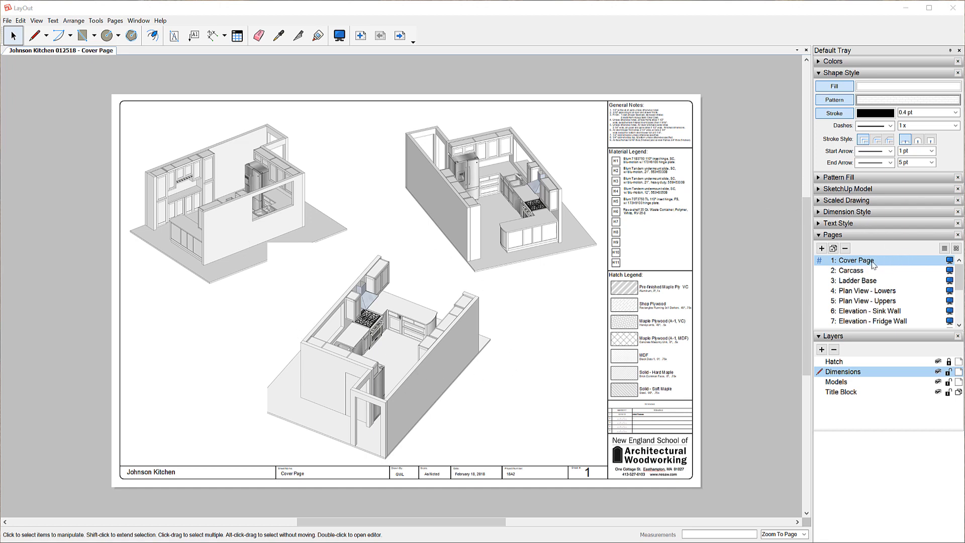
In LayOut, show the Carcass page, and examine the dimensions and hatching of the ladder bases on the Ladder Base page.
{"action": "left_click", "coordinate": [862, 271]}
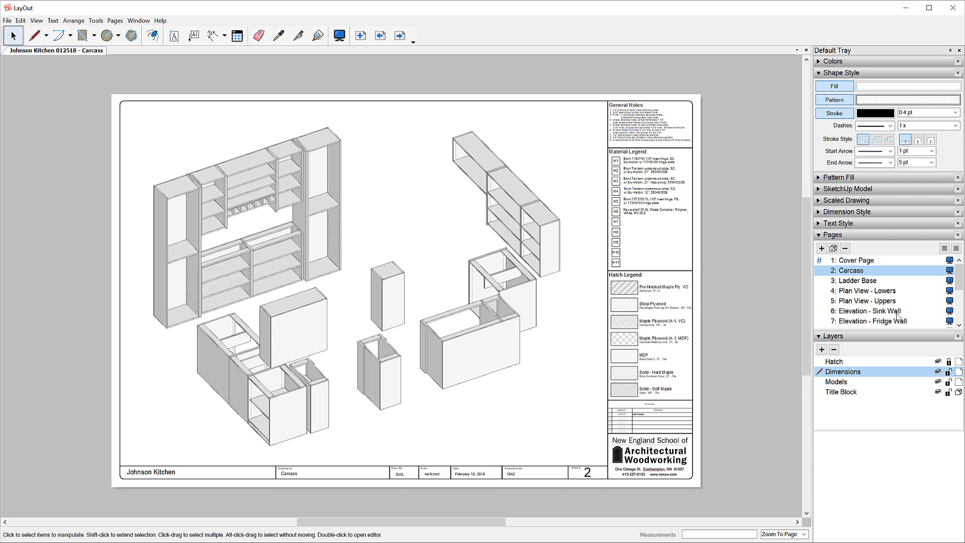
{"action": "left_click", "coordinate": [866, 281]}
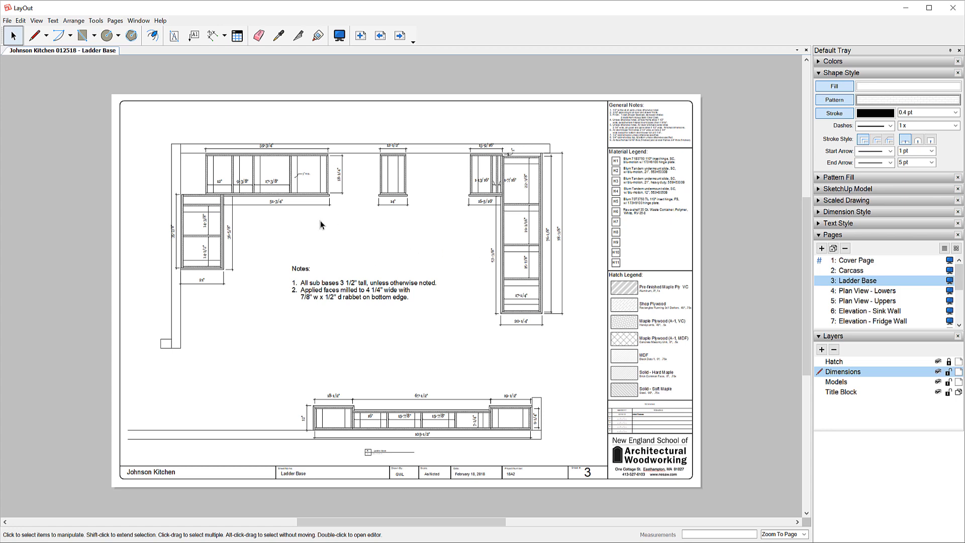
{"action": "scroll", "coordinate": [287, 187], "scroll_direction": "up", "scroll_amount": 1}
{"action": "scroll", "coordinate": [281, 201], "scroll_direction": "up", "scroll_amount": 5}
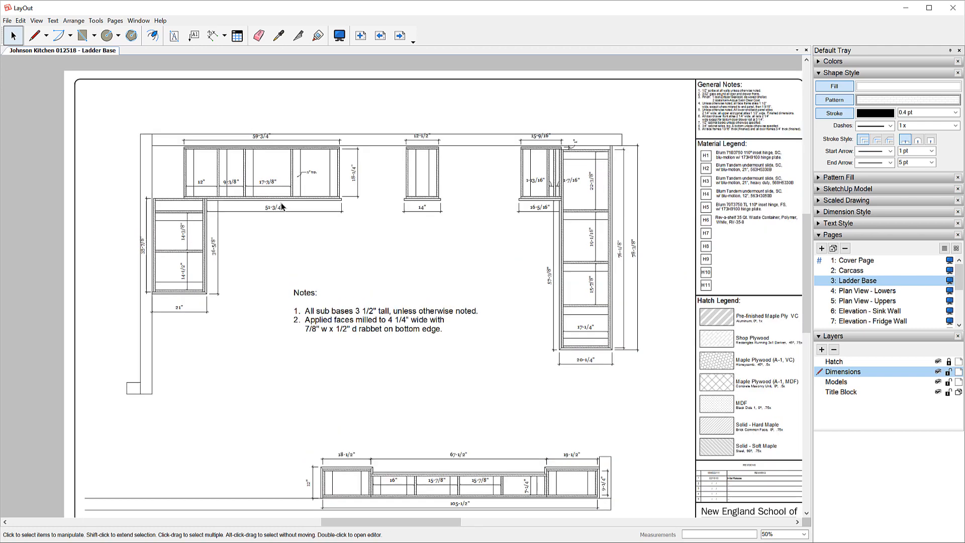
{"action": "scroll", "coordinate": [260, 199], "scroll_direction": "up", "scroll_amount": 4}
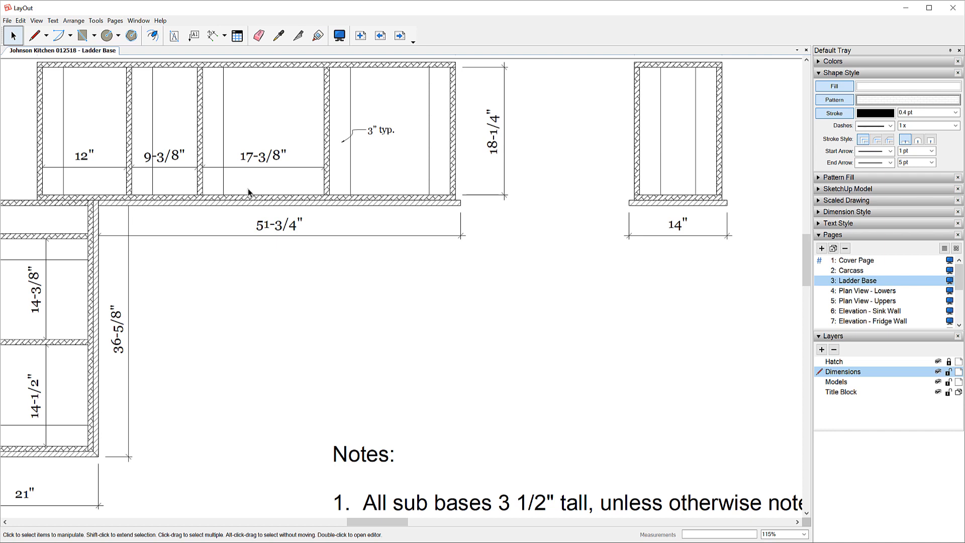
{"action": "left_click", "coordinate": [37, 22]}
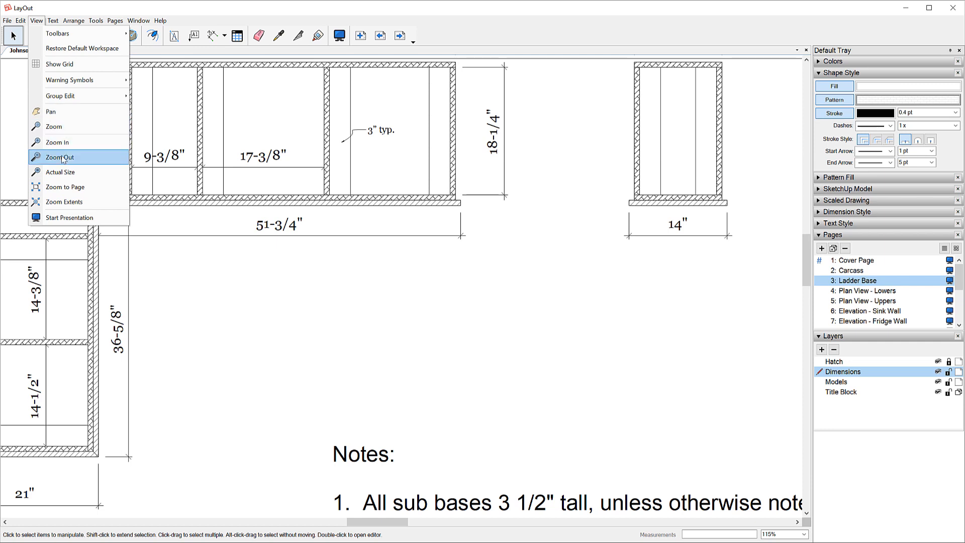
{"action": "left_click", "coordinate": [66, 187]}
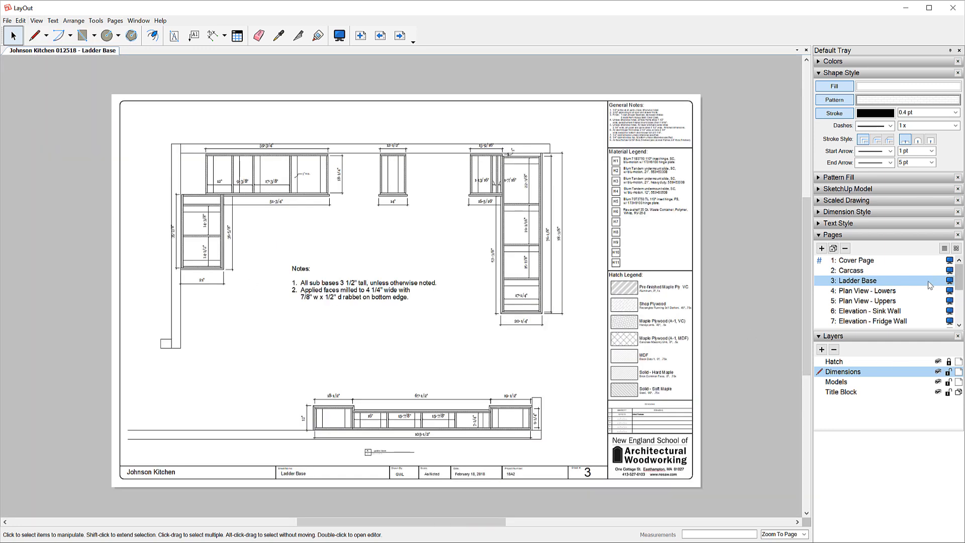
Show the LayOut pages Plan View - Lowers, Elevation - Sink Wall, Elevation - Fridge Wall and Section - Sink Wall in turn.
{"action": "left_click", "coordinate": [893, 291]}
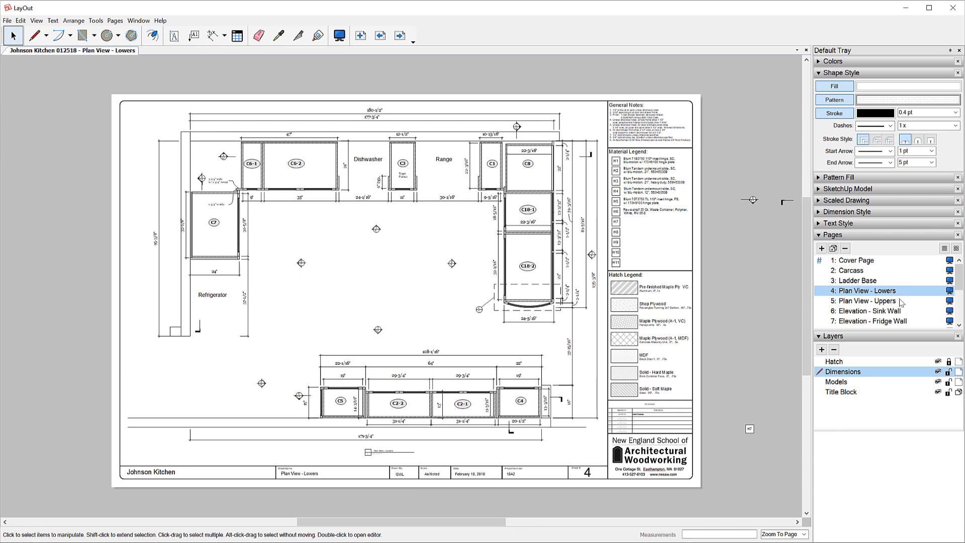
{"action": "left_click", "coordinate": [896, 313]}
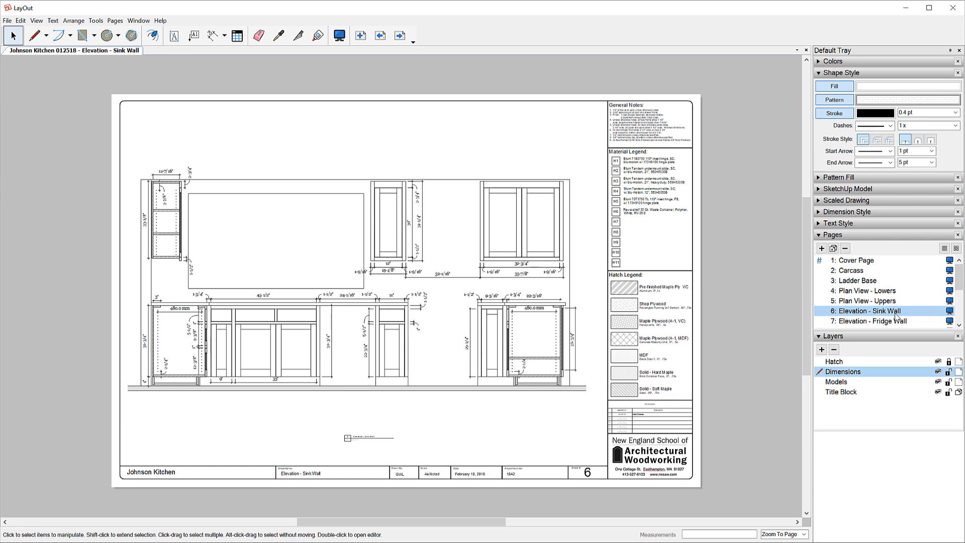
{"action": "left_click", "coordinate": [898, 323]}
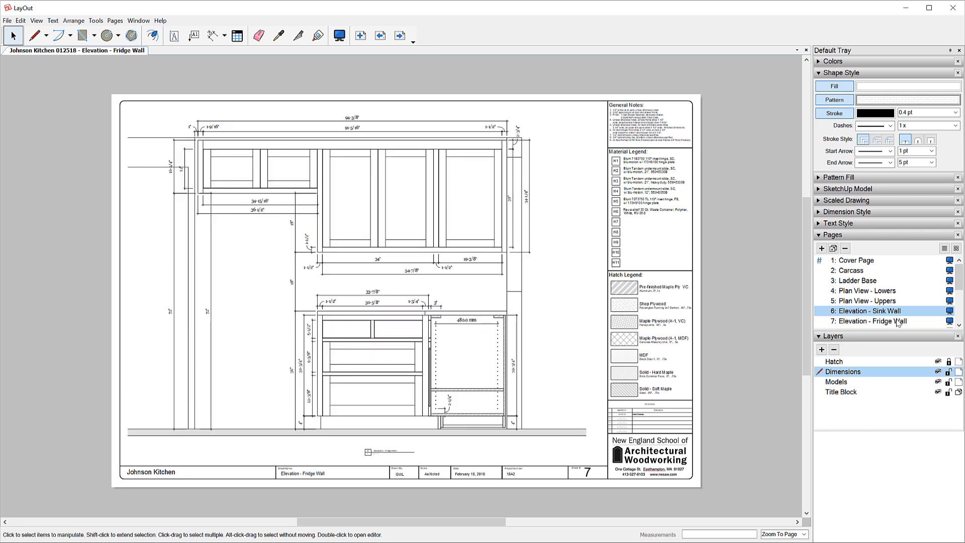
{"action": "left_click", "coordinate": [961, 304]}
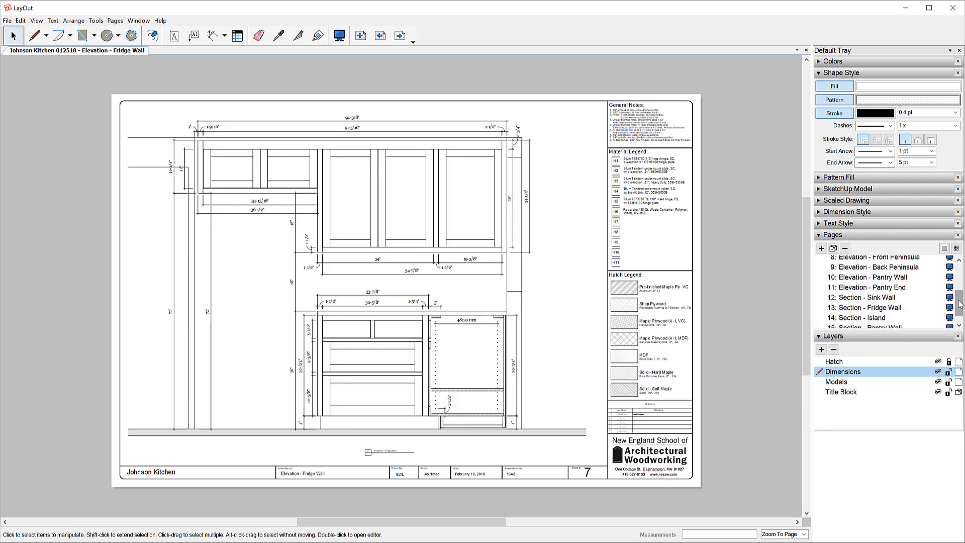
{"action": "left_click", "coordinate": [856, 301]}
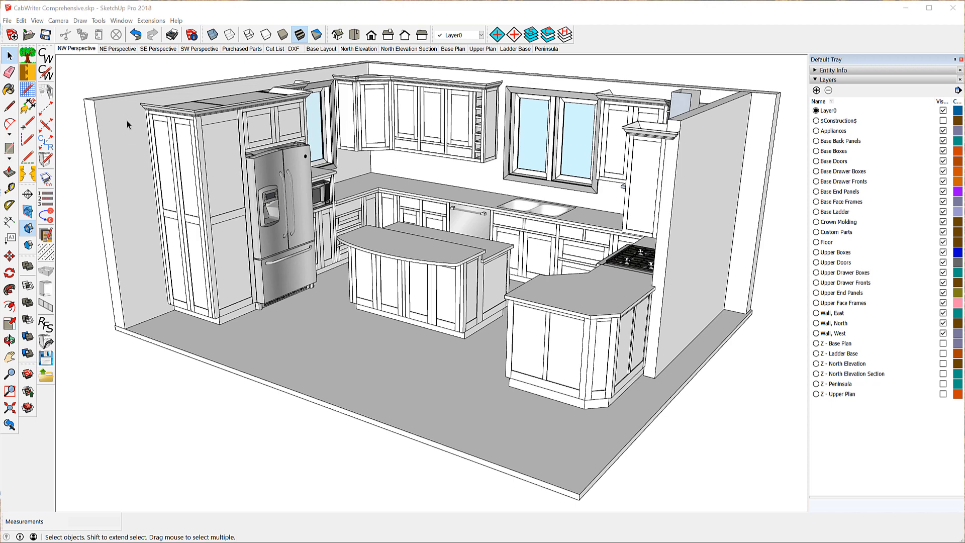
Start CabWriter Production Documentation, and choose Peninsula as the Door & Drawer scene and Cut List as the cut list scene.
{"action": "left_click", "coordinate": [7, 21]}
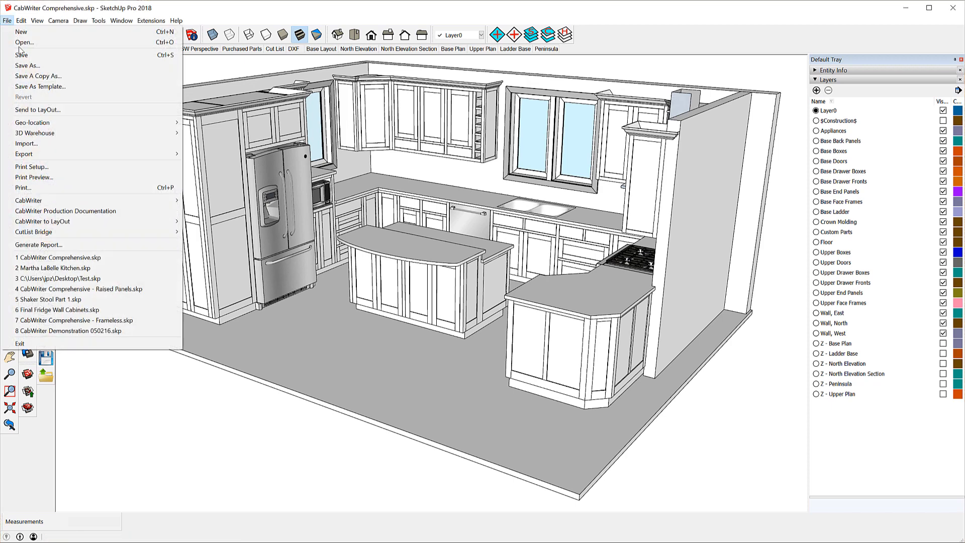
{"action": "left_click", "coordinate": [98, 214]}
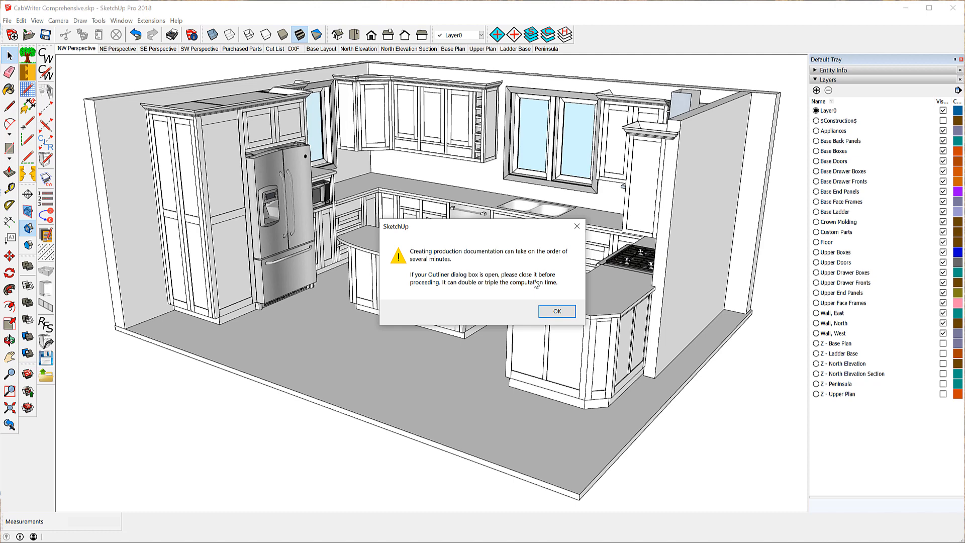
{"action": "left_click", "coordinate": [553, 312]}
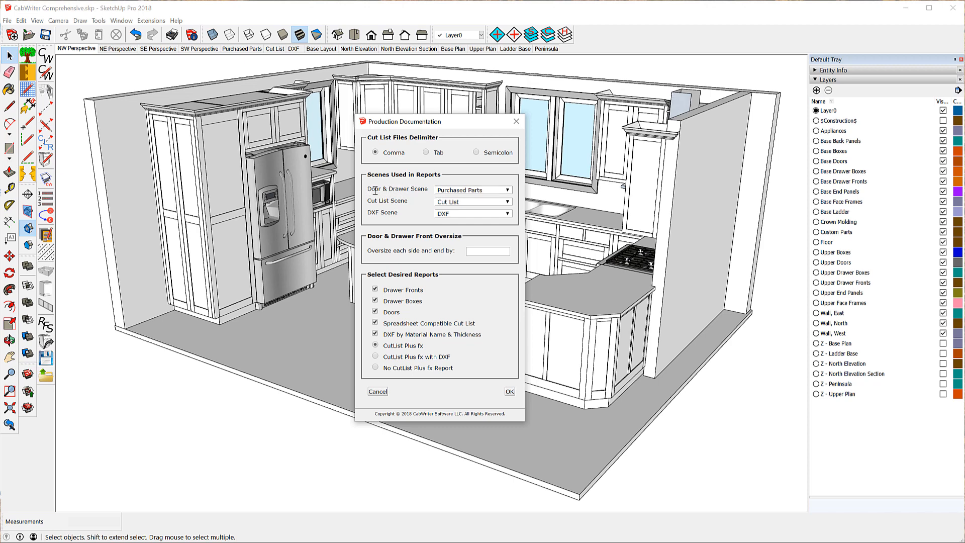
{"action": "left_click", "coordinate": [509, 191]}
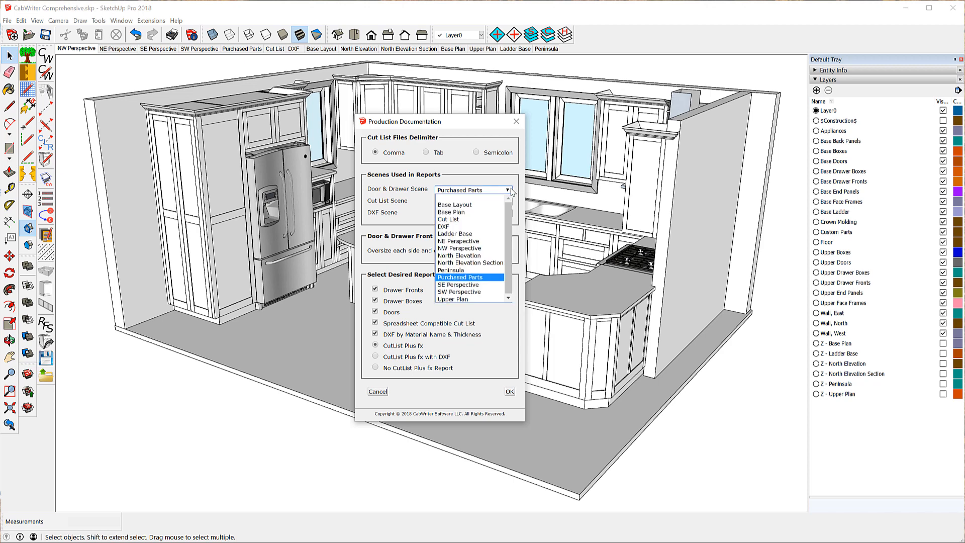
{"action": "left_click", "coordinate": [486, 273]}
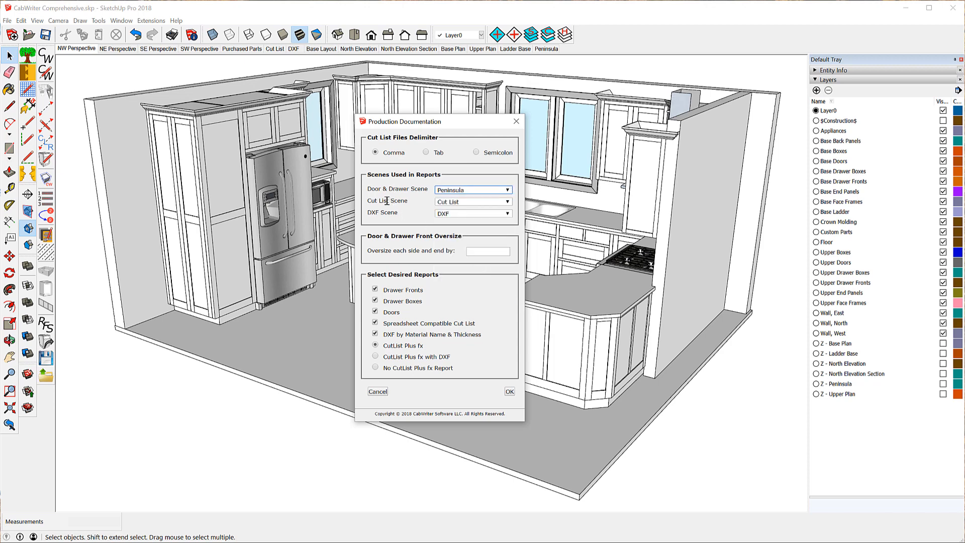
{"action": "left_click", "coordinate": [507, 202]}
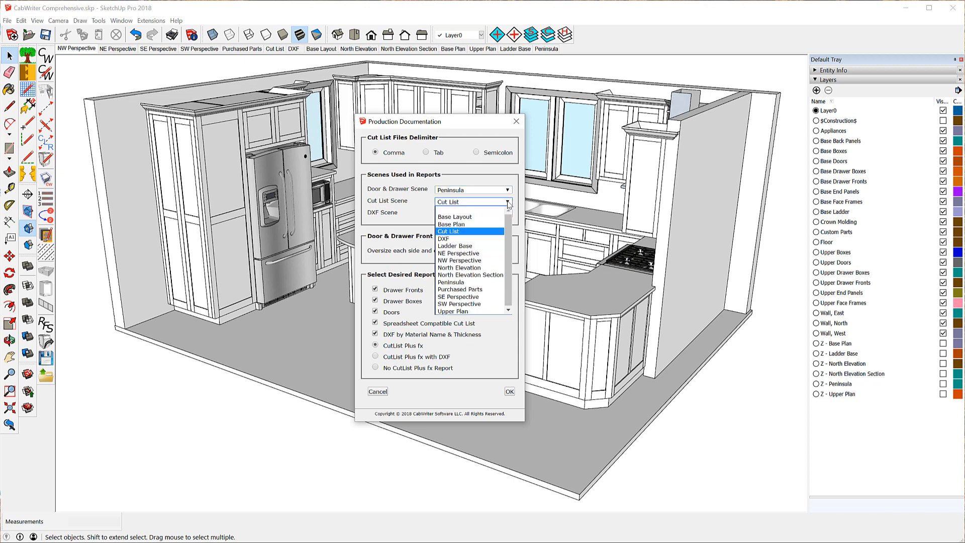
{"action": "left_click", "coordinate": [472, 232]}
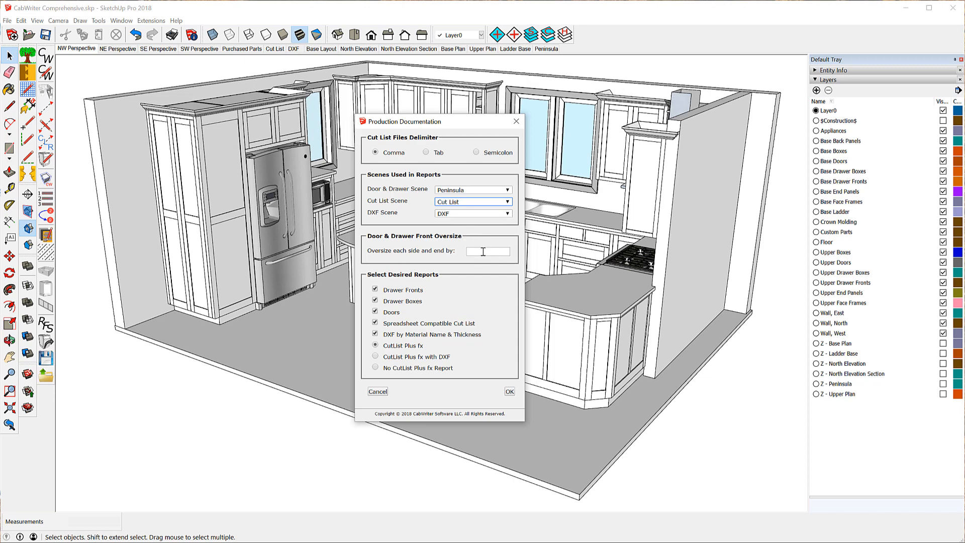
Set the door and drawer front oversize to 1/16", keep the CutList Plus fx report selected, and generate the production documents.
{"action": "left_click", "coordinate": [483, 252]}
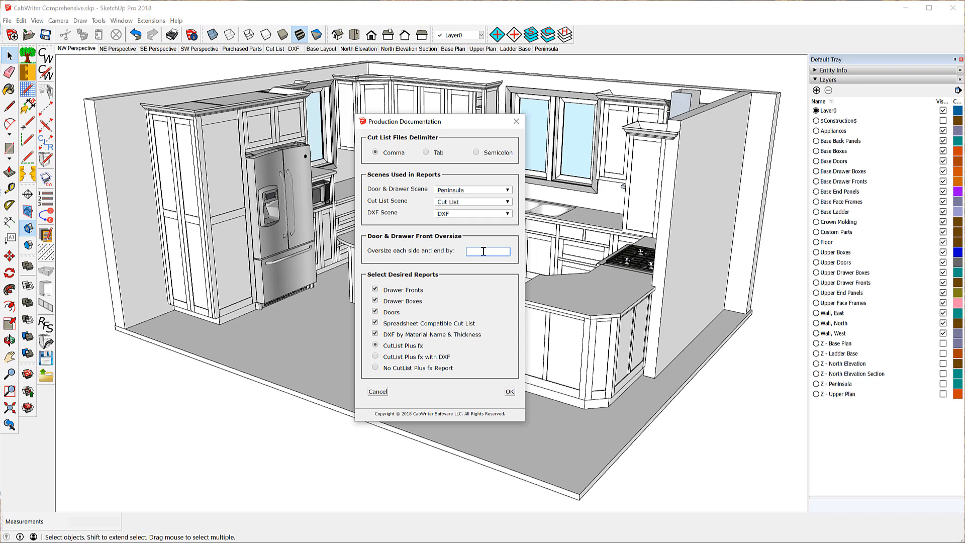
{"action": "type", "text": "1/16"}
{"action": "left_click", "coordinate": [375, 345]}
{"action": "left_click", "coordinate": [509, 390]}
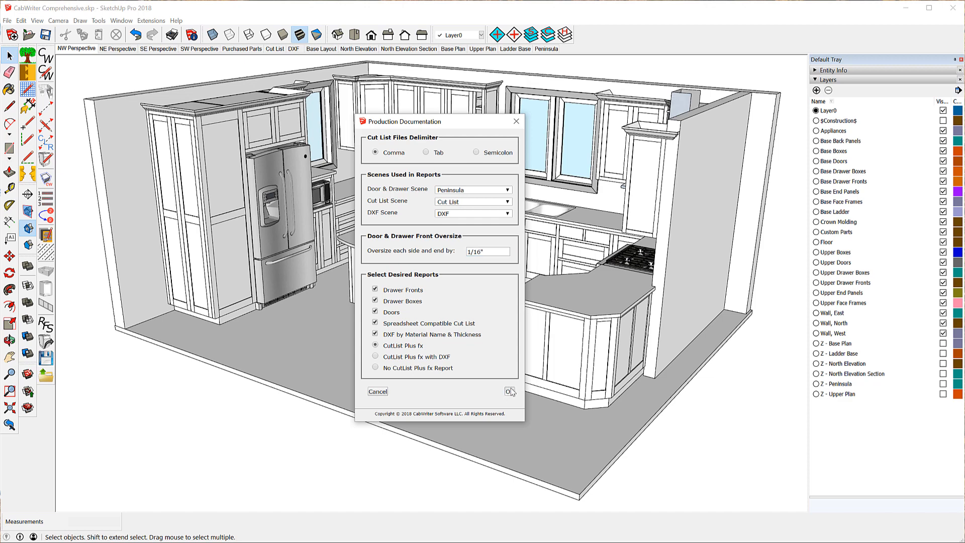
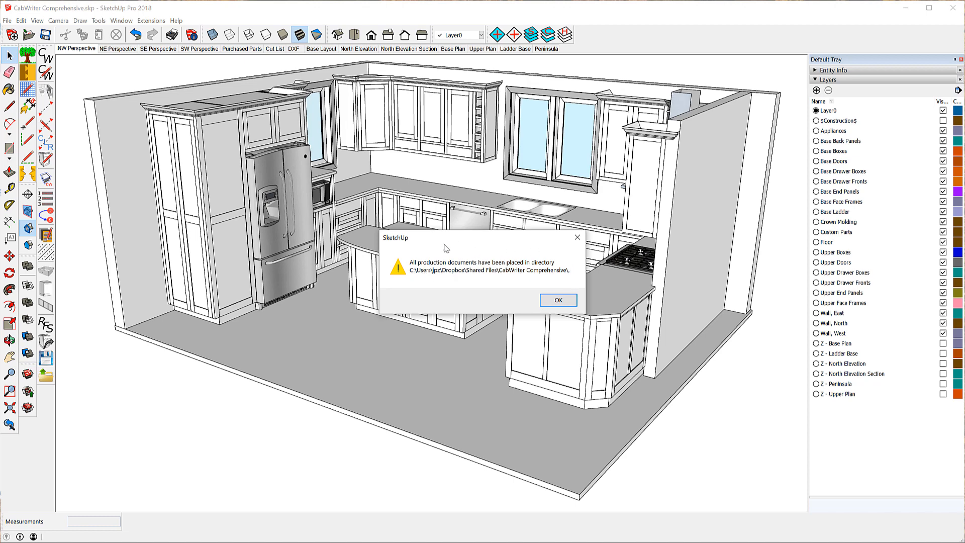
{"action": "left_click", "coordinate": [560, 304]}
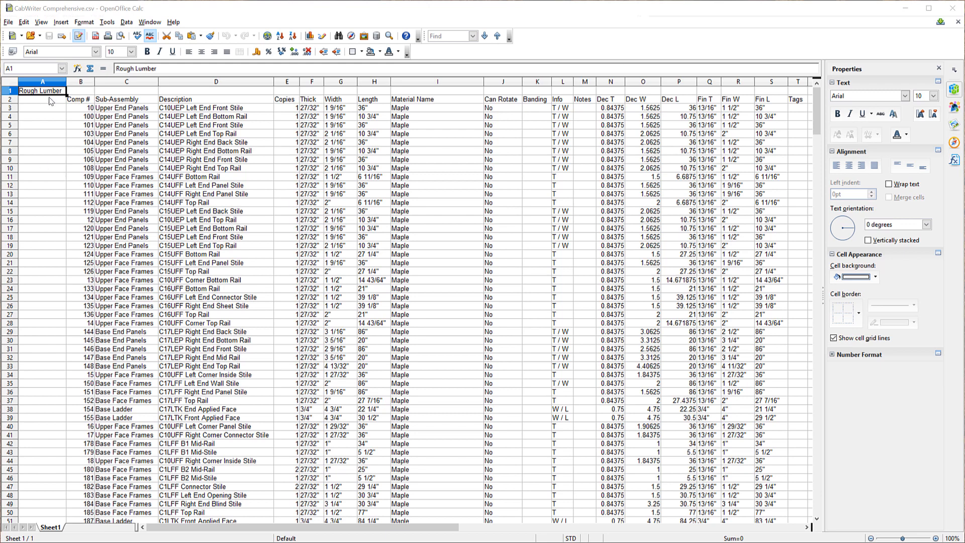
In OpenOffice Calc, look through the Rough Lumber and Sheet Good sections of CabWriter Comprehensive.csv, and return to its first row.
{"action": "scroll", "coordinate": [113, 229], "scroll_direction": "down", "scroll_amount": 17}
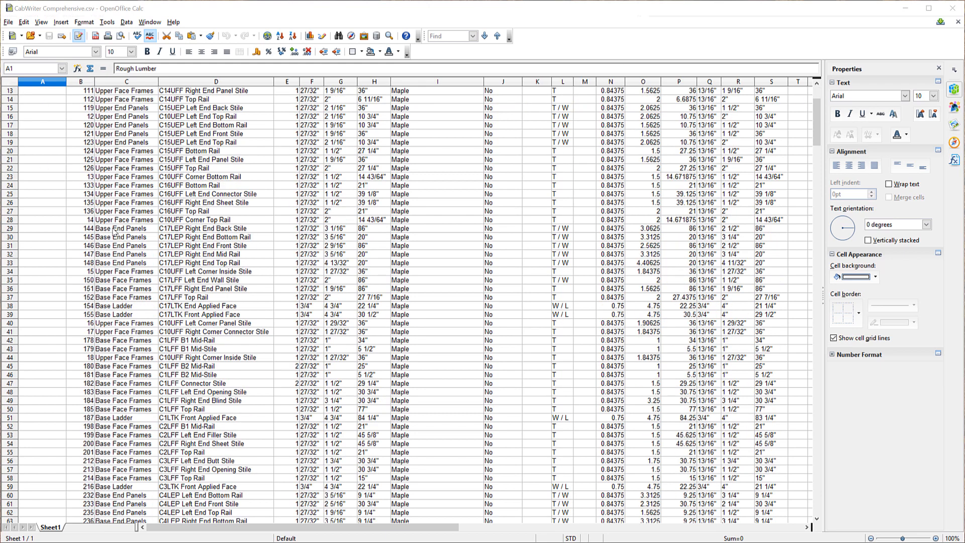
{"action": "scroll", "coordinate": [117, 236], "scroll_direction": "down", "scroll_amount": 20}
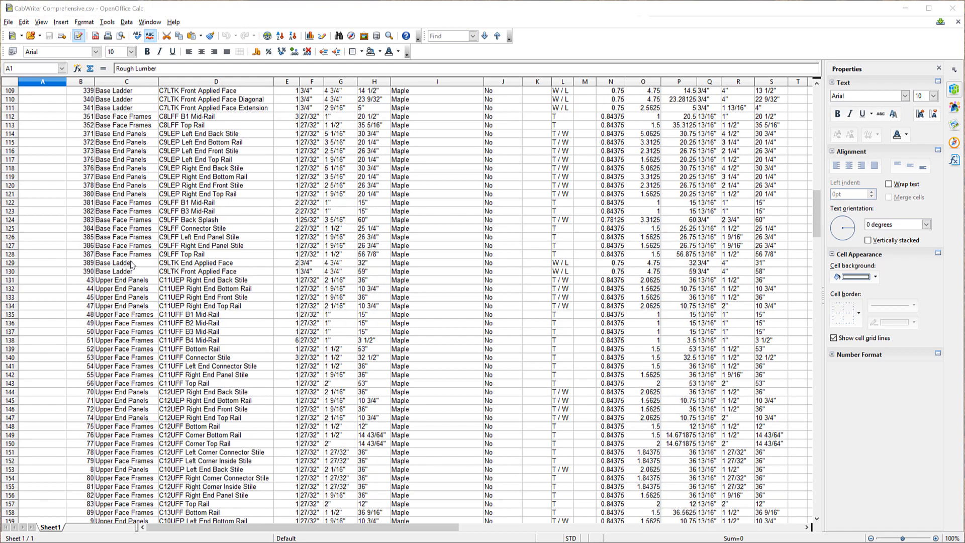
{"action": "scroll", "coordinate": [133, 259], "scroll_direction": "down", "scroll_amount": 3}
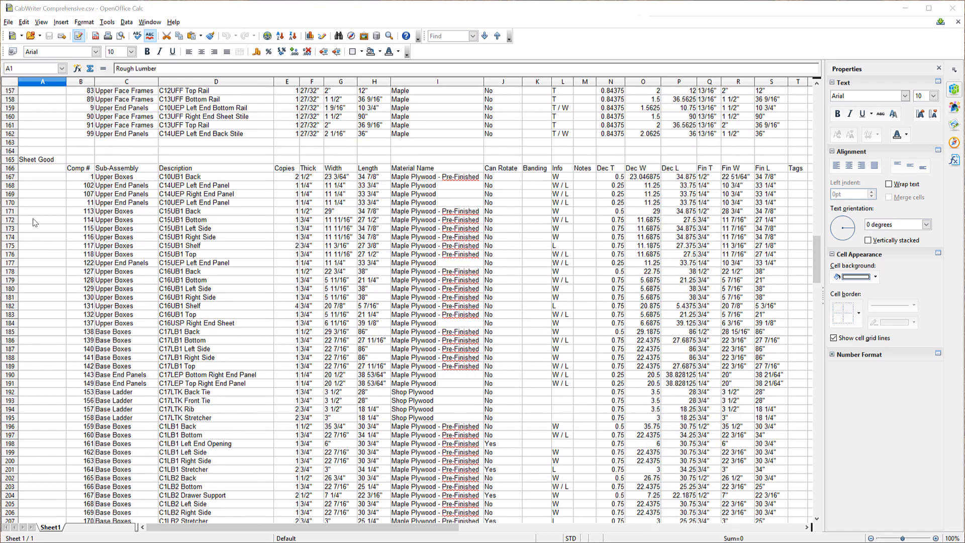
{"action": "scroll", "coordinate": [201, 317], "scroll_direction": "down", "scroll_amount": 20}
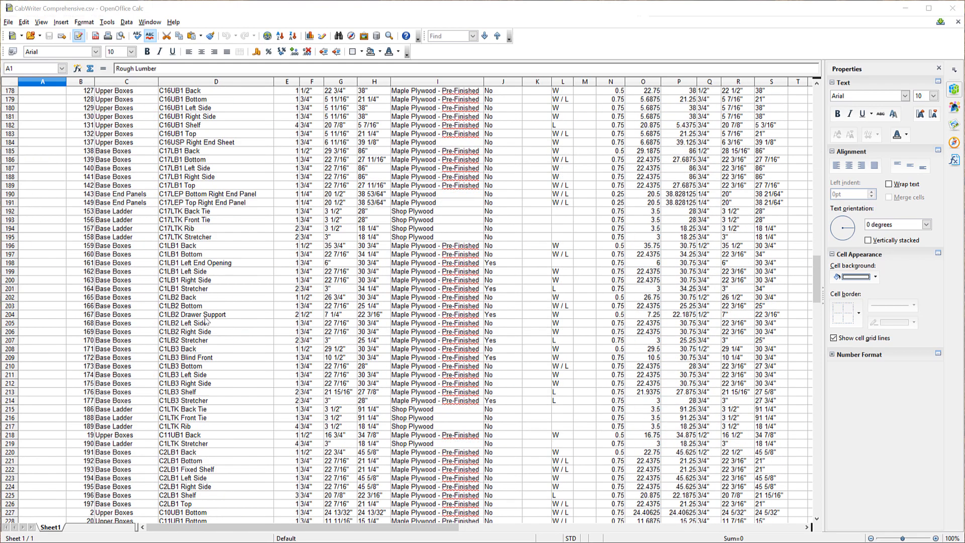
{"action": "scroll", "coordinate": [204, 331], "scroll_direction": "down", "scroll_amount": 20}
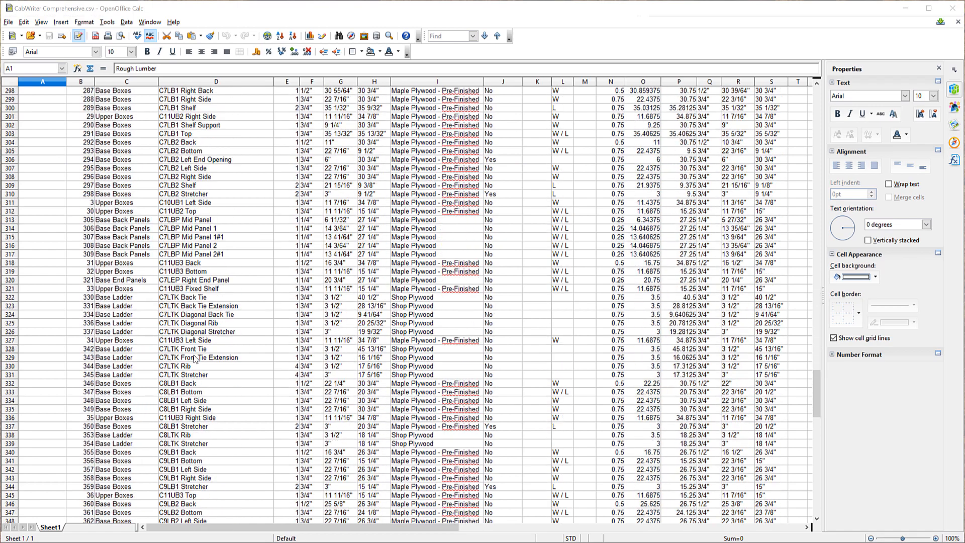
{"action": "scroll", "coordinate": [190, 371], "scroll_direction": "down", "scroll_amount": 4}
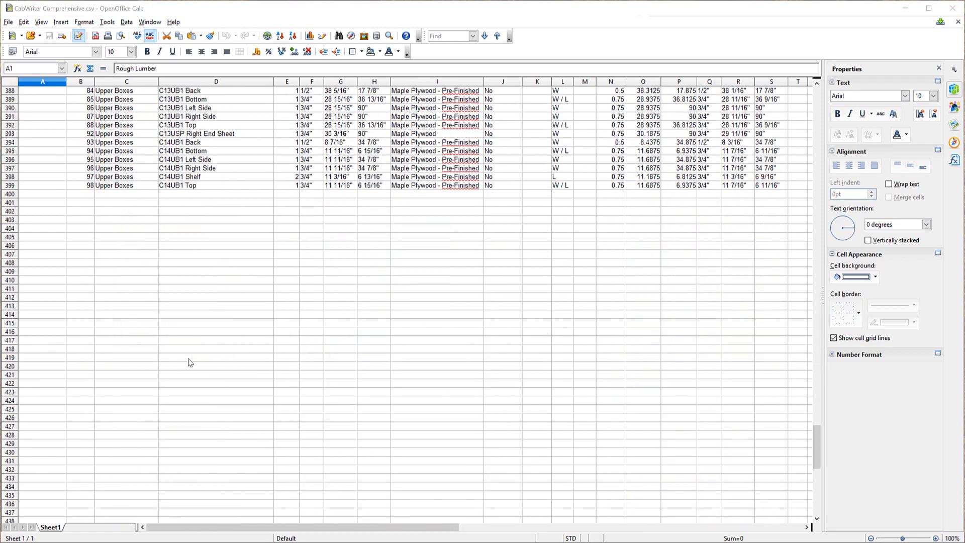
{"action": "scroll", "coordinate": [189, 360], "scroll_direction": "up", "scroll_amount": 11}
{"action": "scroll", "coordinate": [185, 335], "scroll_direction": "up", "scroll_amount": 20}
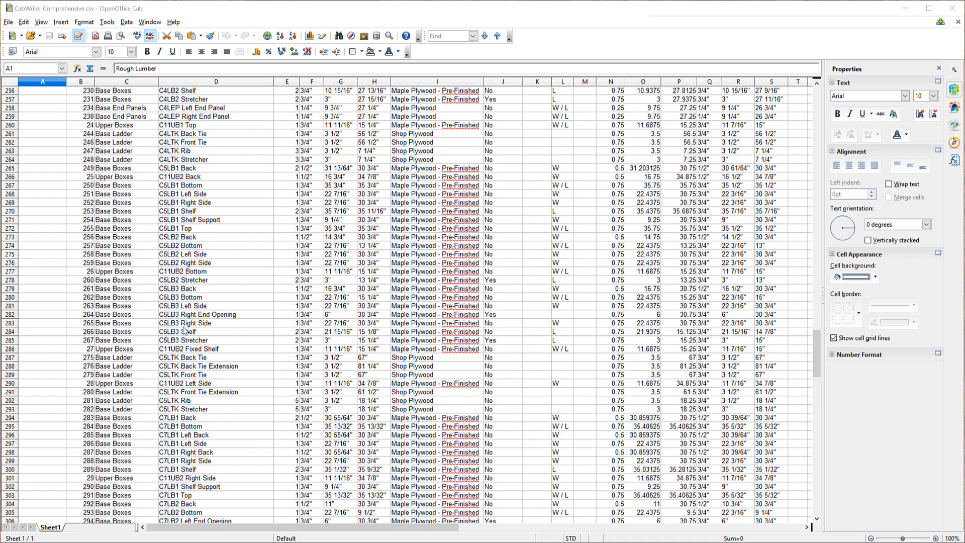
{"action": "scroll", "coordinate": [184, 331], "scroll_direction": "up", "scroll_amount": 20}
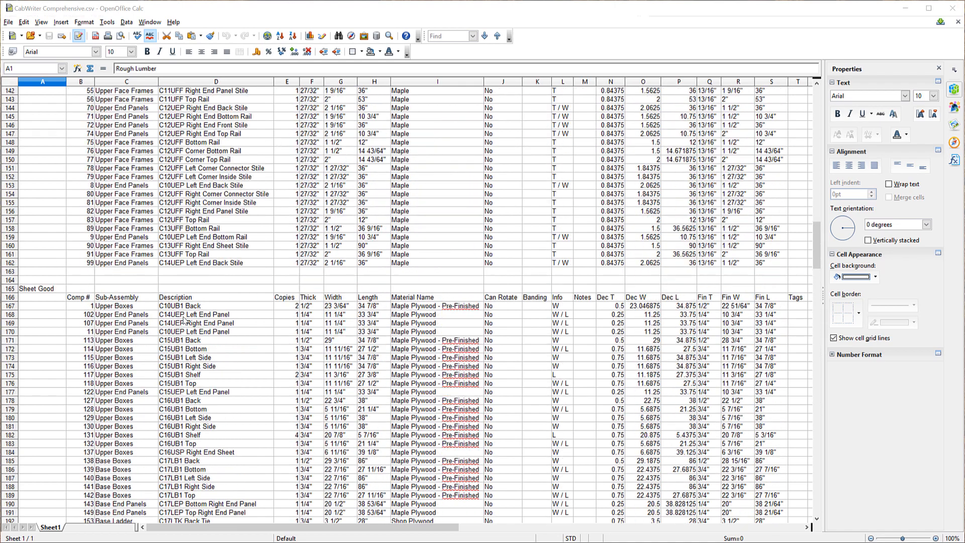
{"action": "scroll", "coordinate": [185, 318], "scroll_direction": "up", "scroll_amount": 20}
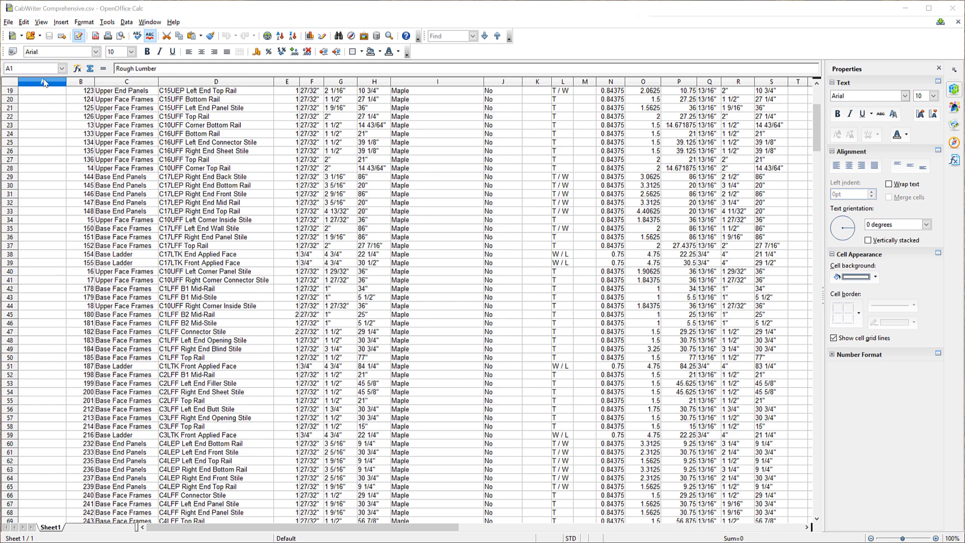
{"action": "scroll", "coordinate": [197, 192], "scroll_direction": "up", "scroll_amount": 6}
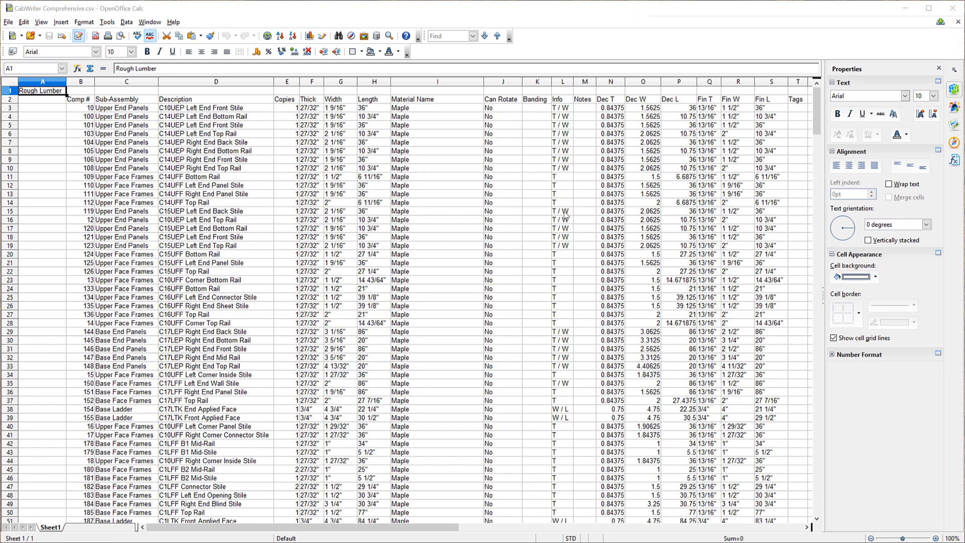
Examine the Info codes and the rough and finished dimension columns across the cut list's Rough Lumber and Sheet Good parts.
{"action": "scroll", "coordinate": [566, 215], "scroll_direction": "down", "scroll_amount": 4}
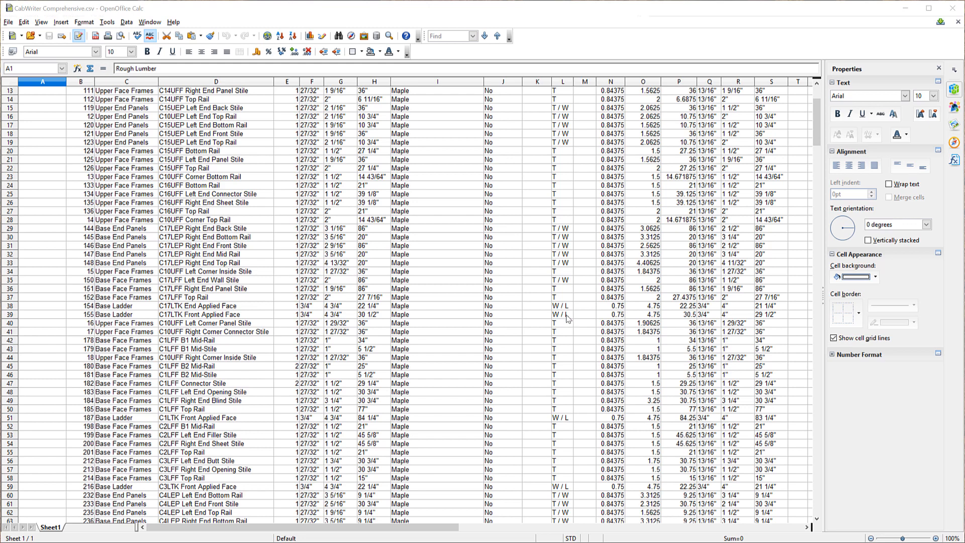
{"action": "scroll", "coordinate": [510, 224], "scroll_direction": "up", "scroll_amount": 4}
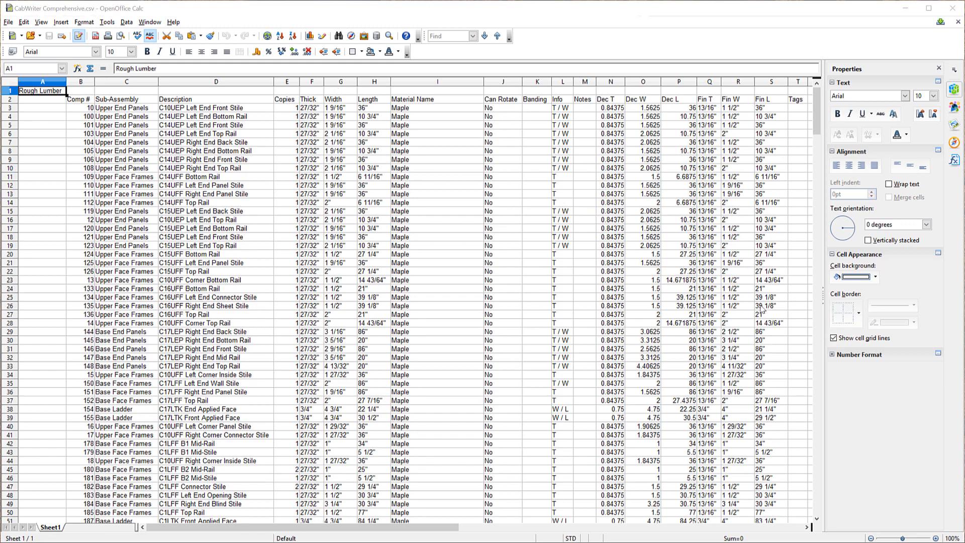
{"action": "scroll", "coordinate": [736, 310], "scroll_direction": "down", "scroll_amount": 4}
{"action": "scroll", "coordinate": [737, 310], "scroll_direction": "down", "scroll_amount": 20}
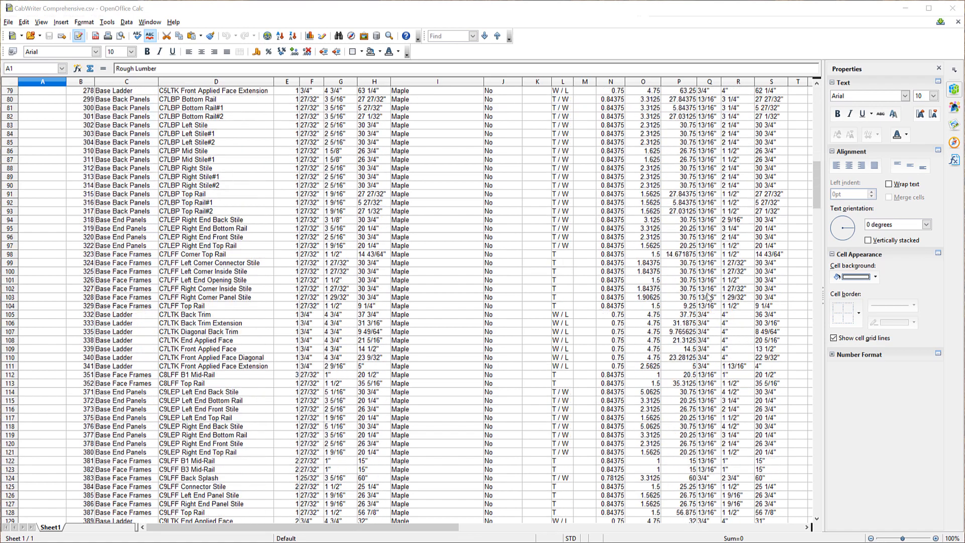
{"action": "scroll", "coordinate": [707, 296], "scroll_direction": "down", "scroll_amount": 17}
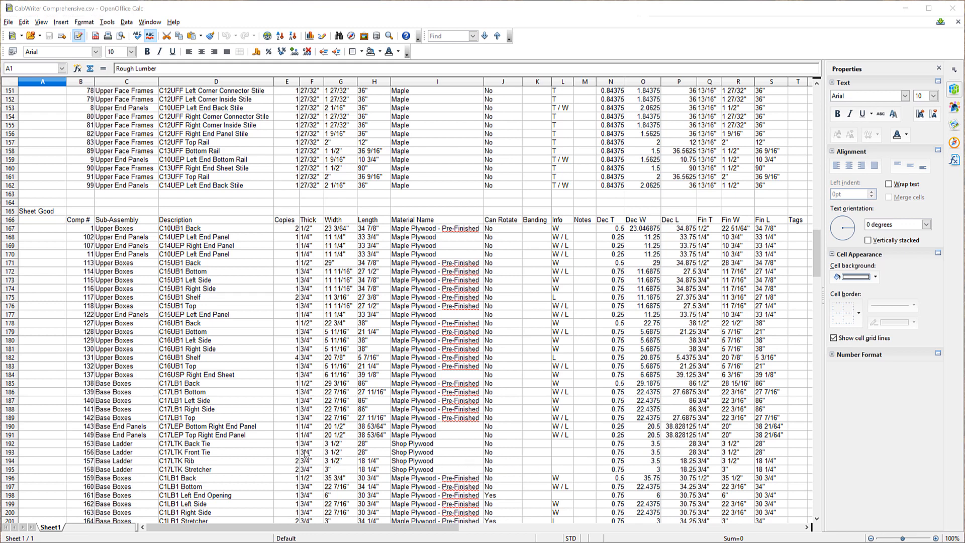
{"action": "scroll", "coordinate": [402, 224], "scroll_direction": "up", "scroll_amount": 20}
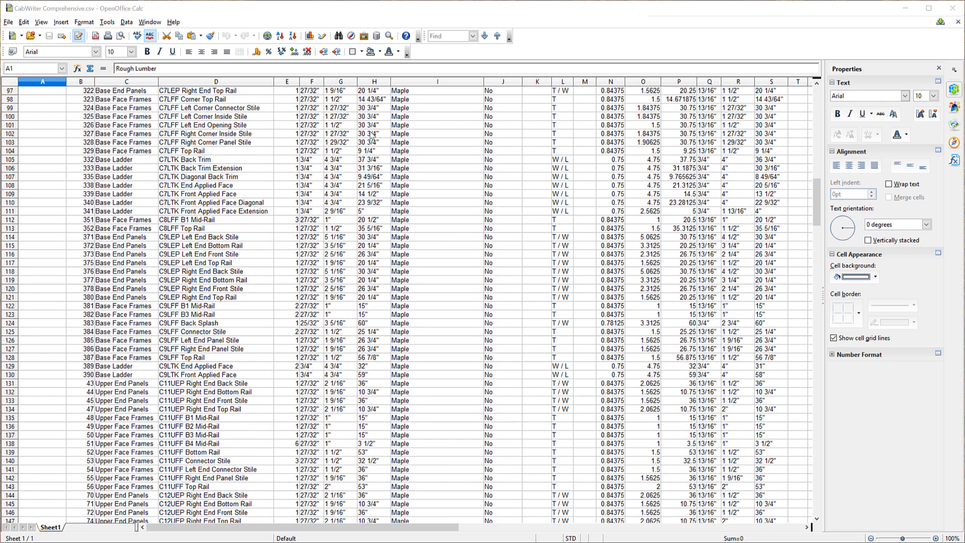
{"action": "scroll", "coordinate": [366, 108], "scroll_direction": "up", "scroll_amount": 10}
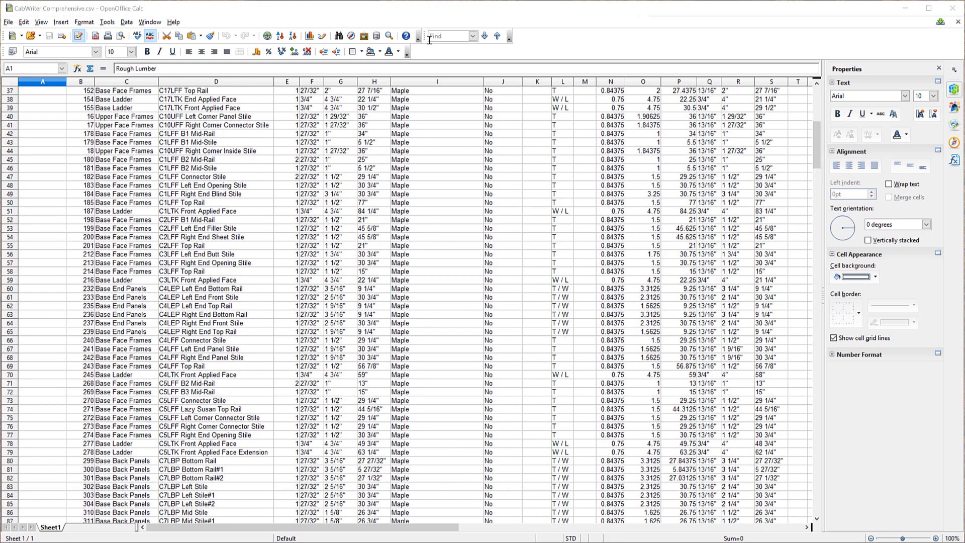
{"action": "scroll", "coordinate": [434, 113], "scroll_direction": "up", "scroll_amount": 12}
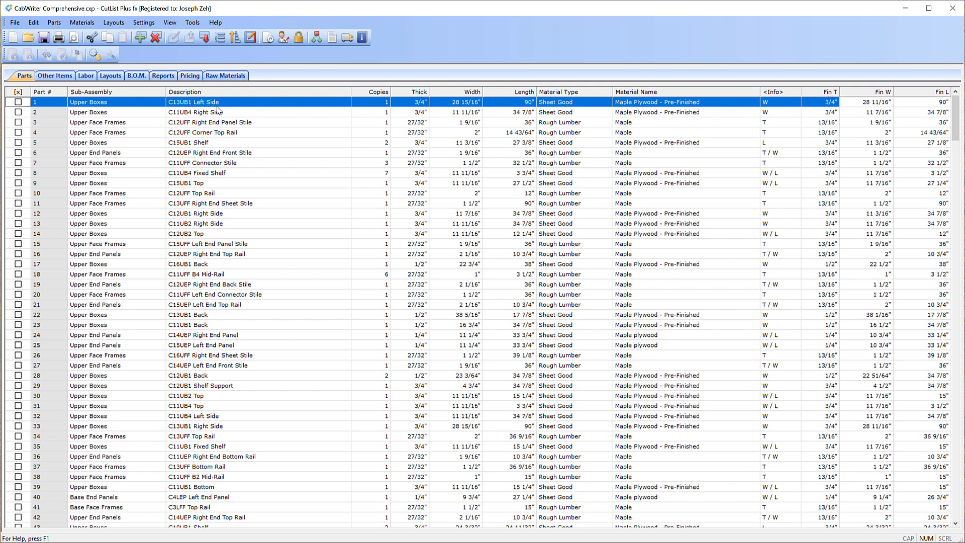
In CutList Plus fx, show the sheet layouts for 3/4" Maple Plywood - Pre-Finished, browse the diagrams and pick the sixth one.
{"action": "left_click", "coordinate": [110, 76]}
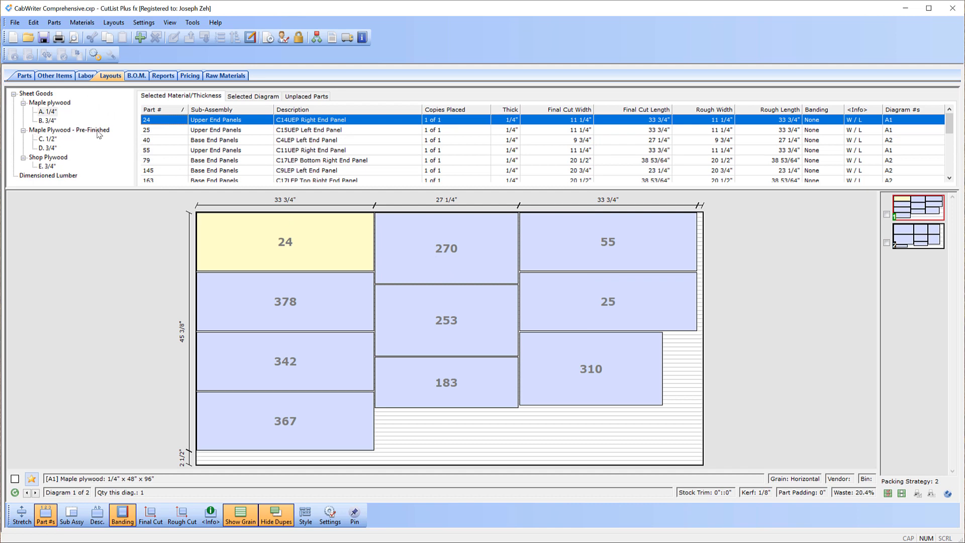
{"action": "left_click", "coordinate": [47, 148]}
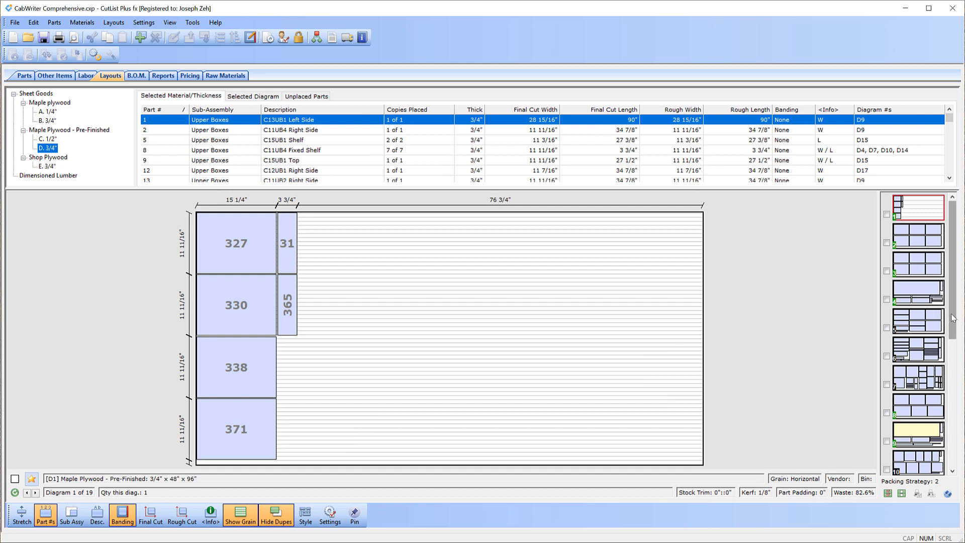
{"action": "left_click_drag", "start_coordinate": [954, 318], "coordinate": [963, 451]}
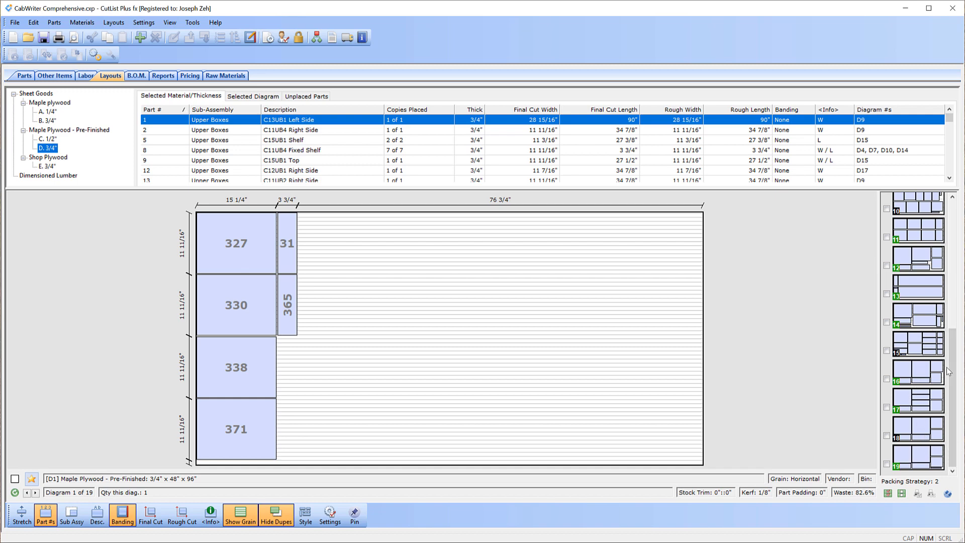
{"action": "left_click_drag", "start_coordinate": [951, 371], "coordinate": [960, 236]}
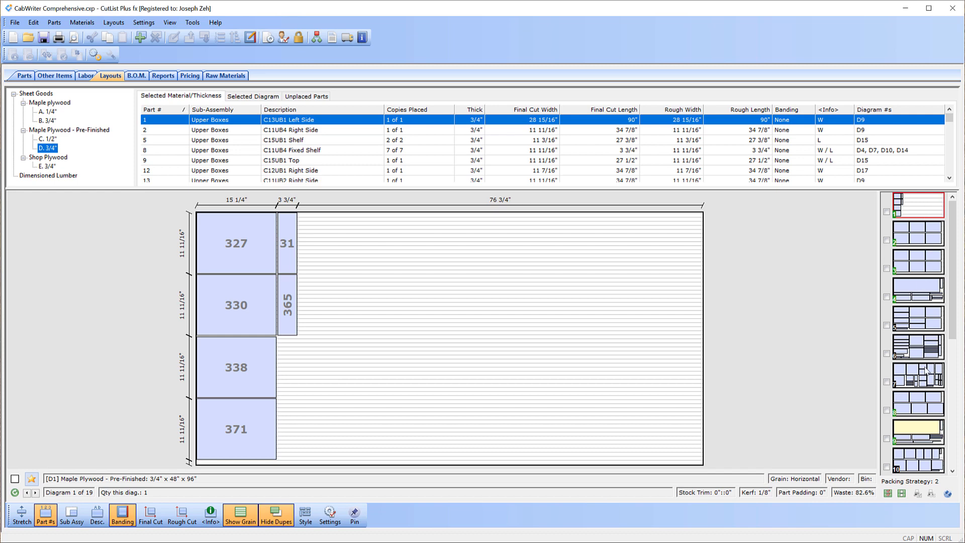
{"action": "left_click", "coordinate": [920, 352]}
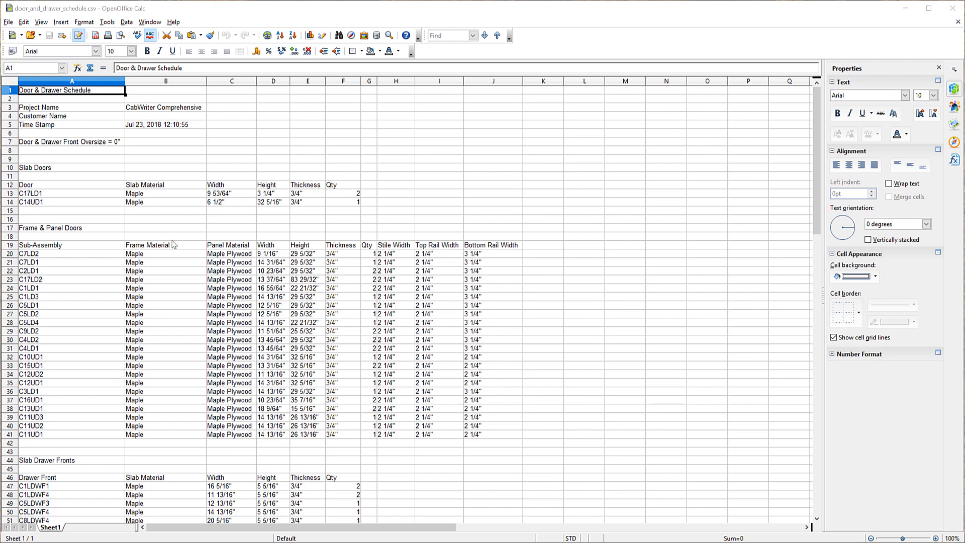
In OpenOffice Calc, look through the door and drawer schedule's doors, drawer fronts, drawer slides and drawer boxes.
{"action": "scroll", "coordinate": [196, 271], "scroll_direction": "down", "scroll_amount": 7}
{"action": "scroll", "coordinate": [196, 274], "scroll_direction": "down", "scroll_amount": 4}
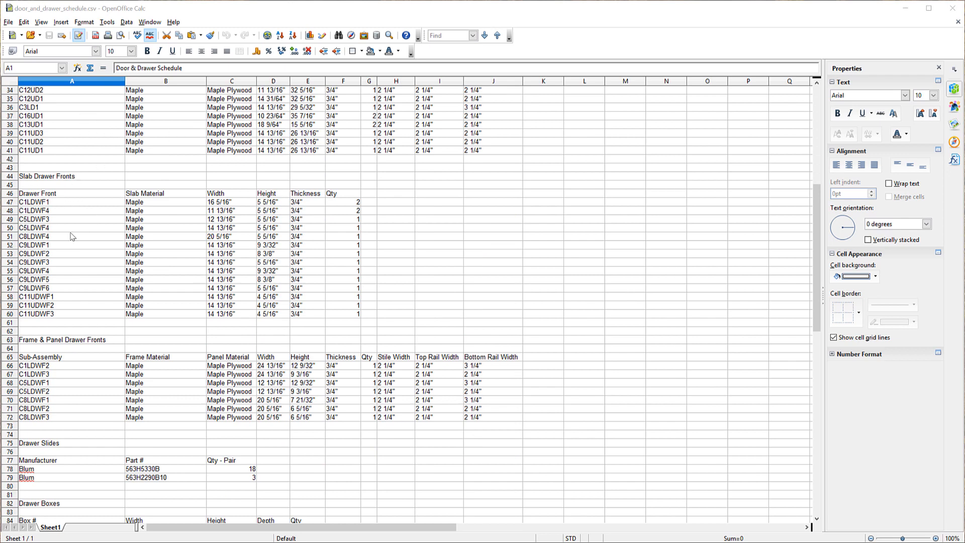
{"action": "scroll", "coordinate": [128, 262], "scroll_direction": "down", "scroll_amount": 7}
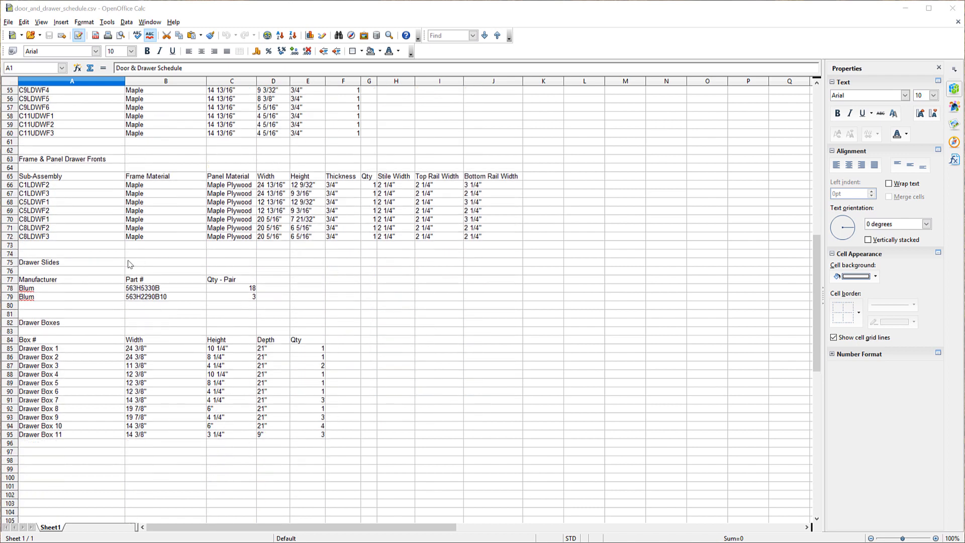
In Cut2D Pro, look over the full set of nested sheet layouts laid out around active sheet 18.
{"action": "scroll", "coordinate": [130, 264], "scroll_direction": "down", "scroll_amount": 1}
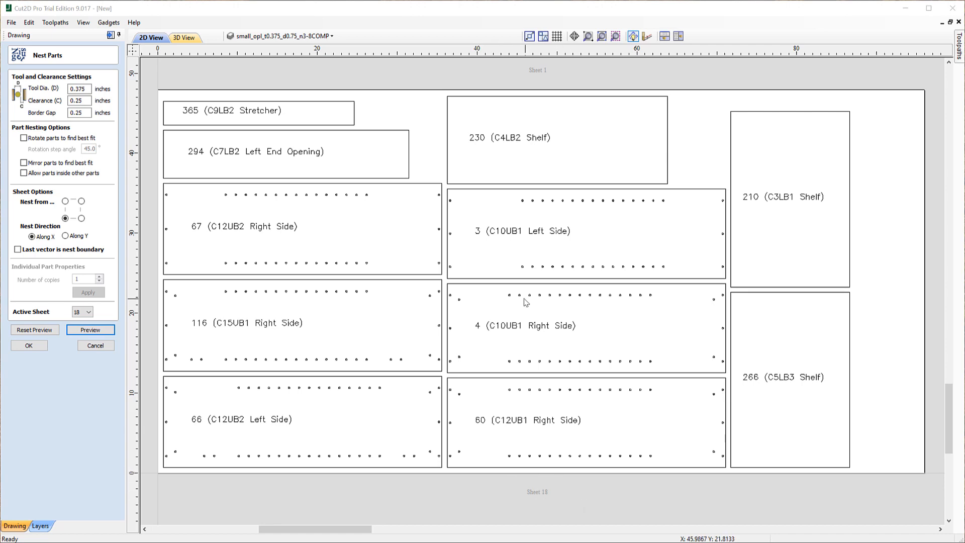
{"action": "scroll", "coordinate": [526, 302], "scroll_direction": "down", "scroll_amount": 8}
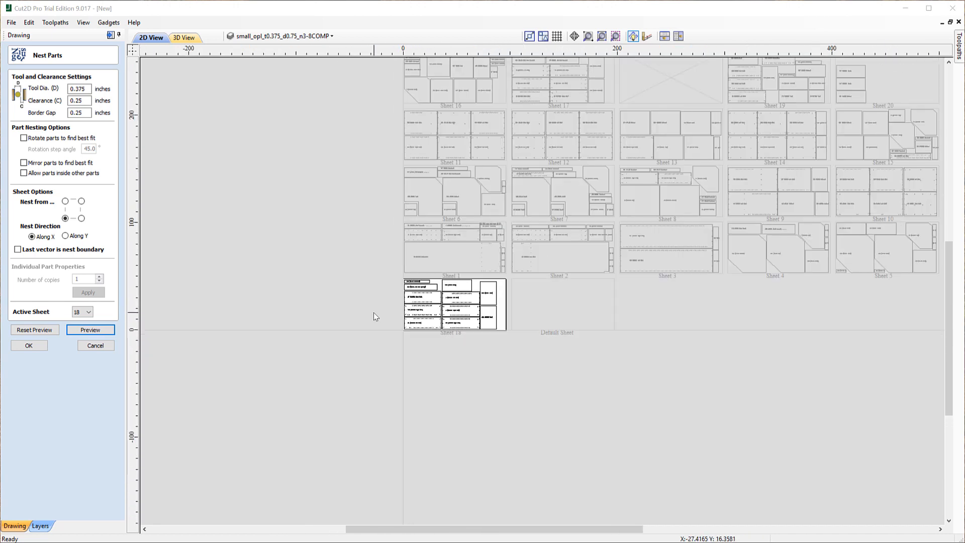
{"action": "scroll", "coordinate": [373, 317], "scroll_direction": "down", "scroll_amount": 3}
{"action": "scroll", "coordinate": [526, 261], "scroll_direction": "up", "scroll_amount": 5}
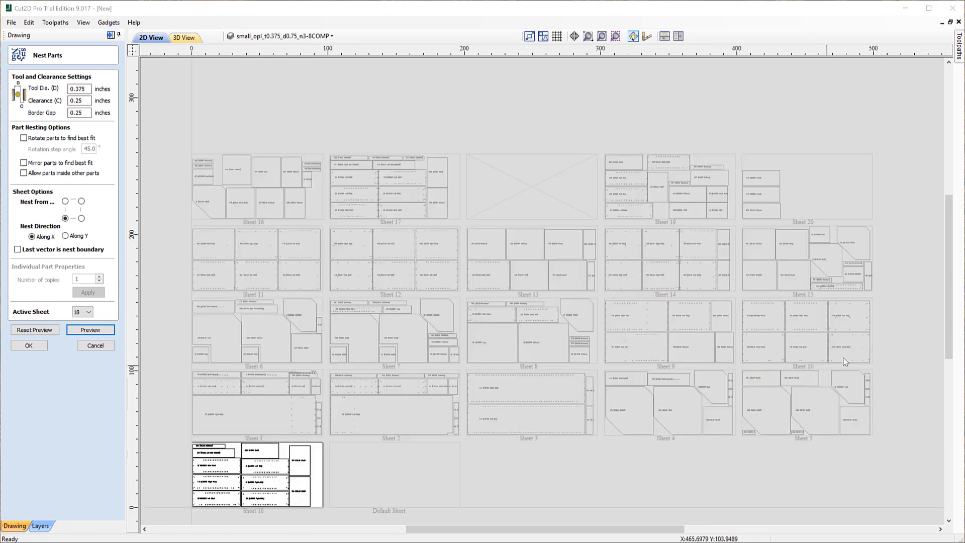
{"action": "left_click_drag", "start_coordinate": [948, 273], "coordinate": [946, 304]}
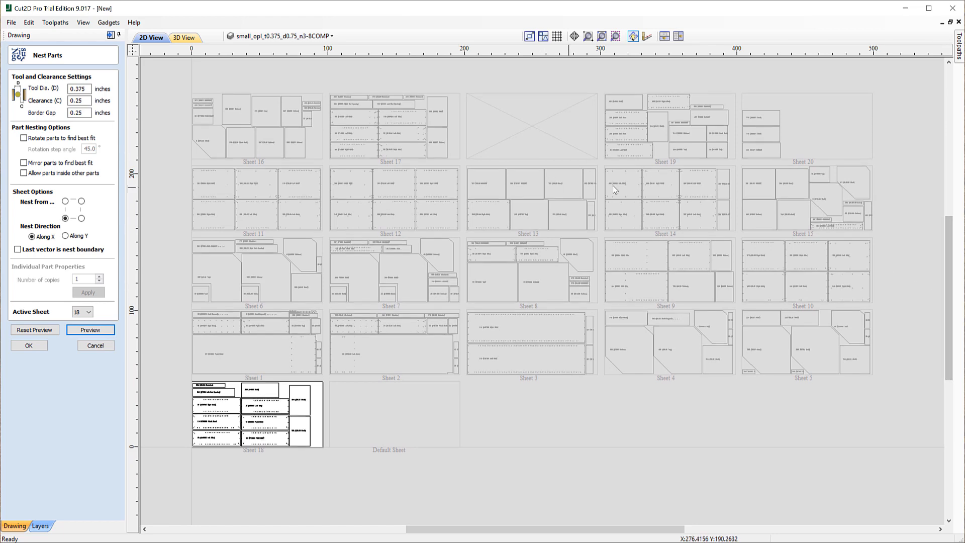
Make sheet 7 the active sheet and examine its nested cabinet parts and their labels up close.
{"action": "left_click", "coordinate": [416, 275]}
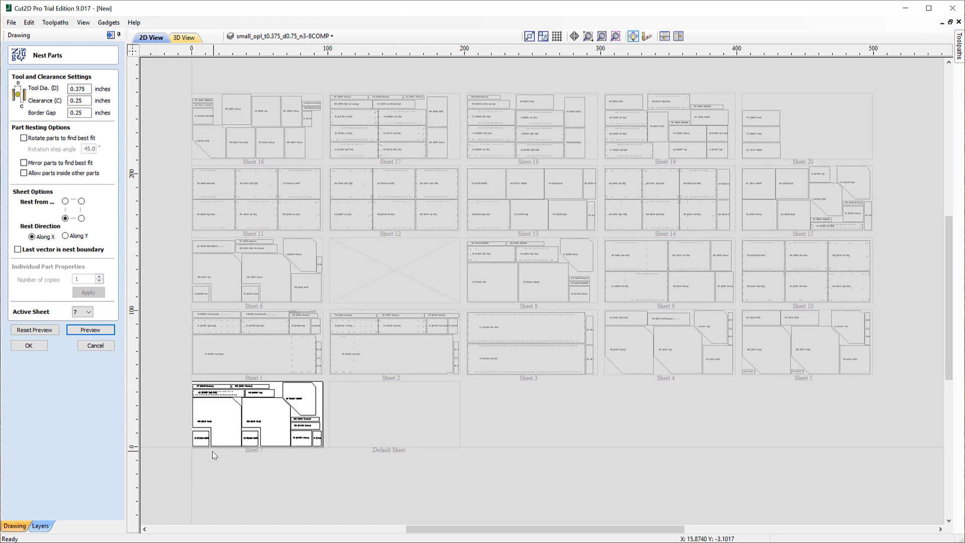
{"action": "scroll", "coordinate": [193, 443], "scroll_direction": "up", "scroll_amount": 2}
{"action": "scroll", "coordinate": [193, 444], "scroll_direction": "up", "scroll_amount": 3}
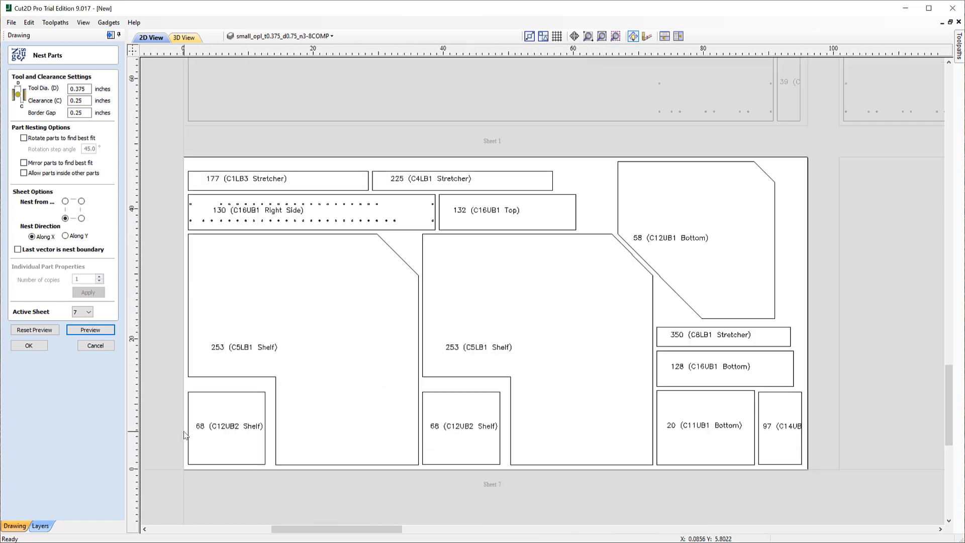